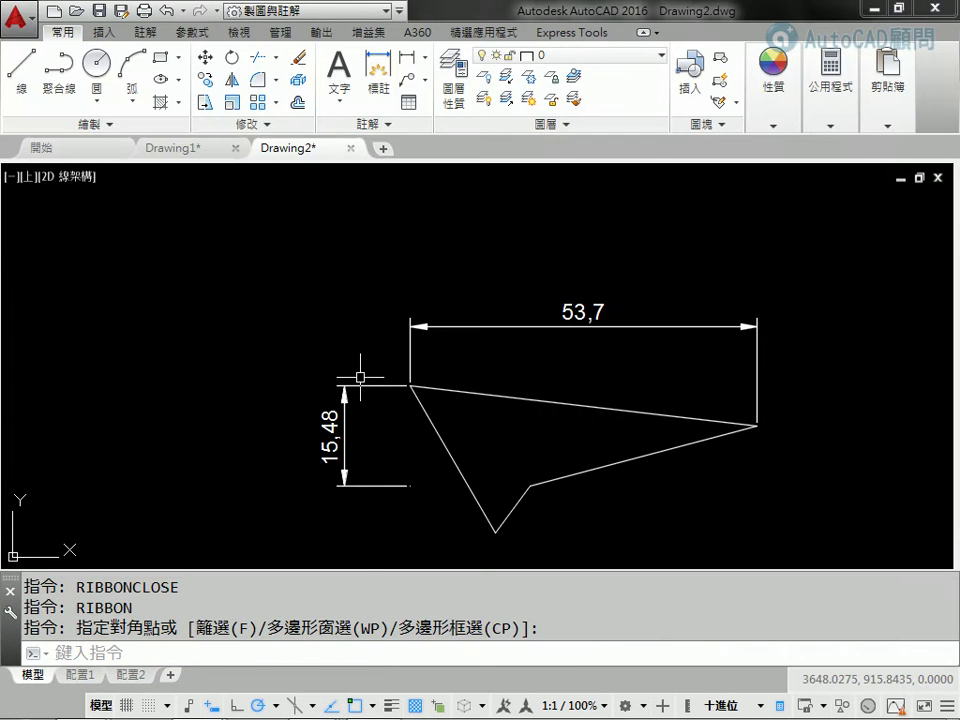
- Run the 新增AutoCAD典型工作區.SCR script with SCR to load the classic AutoCAD 典型 toolbars
text(SCR)
key(Return)
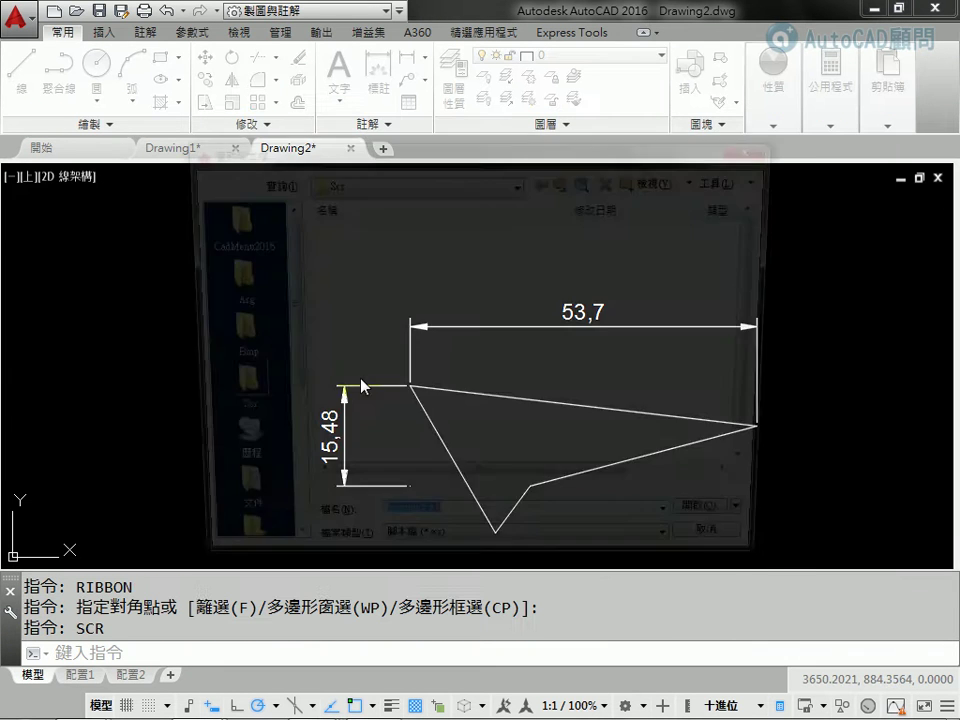
click(350, 406)
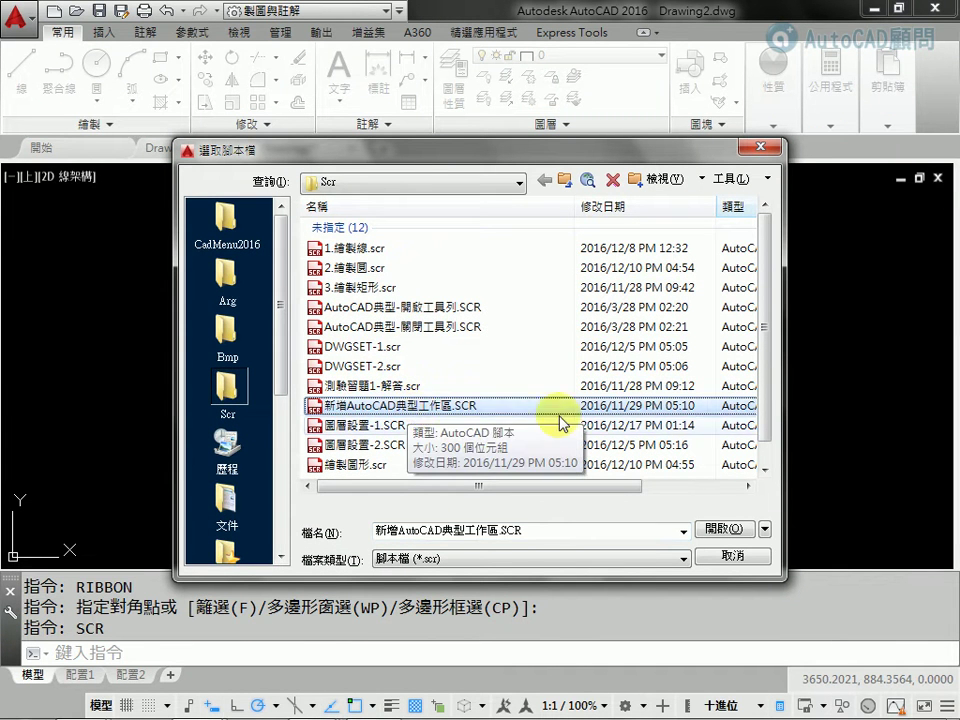
click(727, 523)
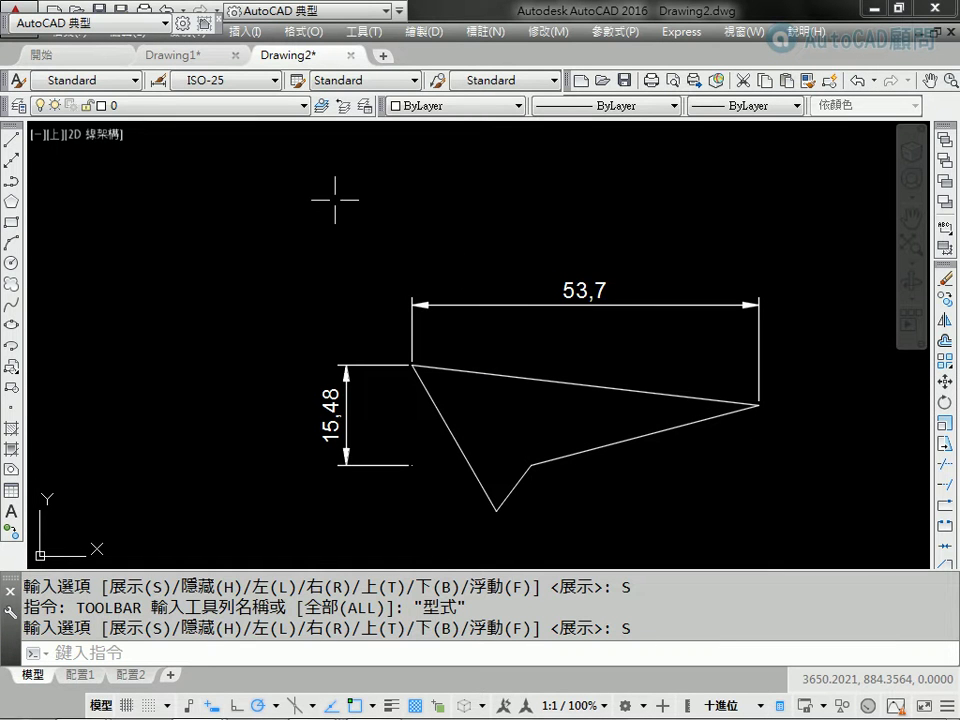
- Look through the workspace list and the 標註 dimension menu, then bring the workspace list back up
click(384, 11)
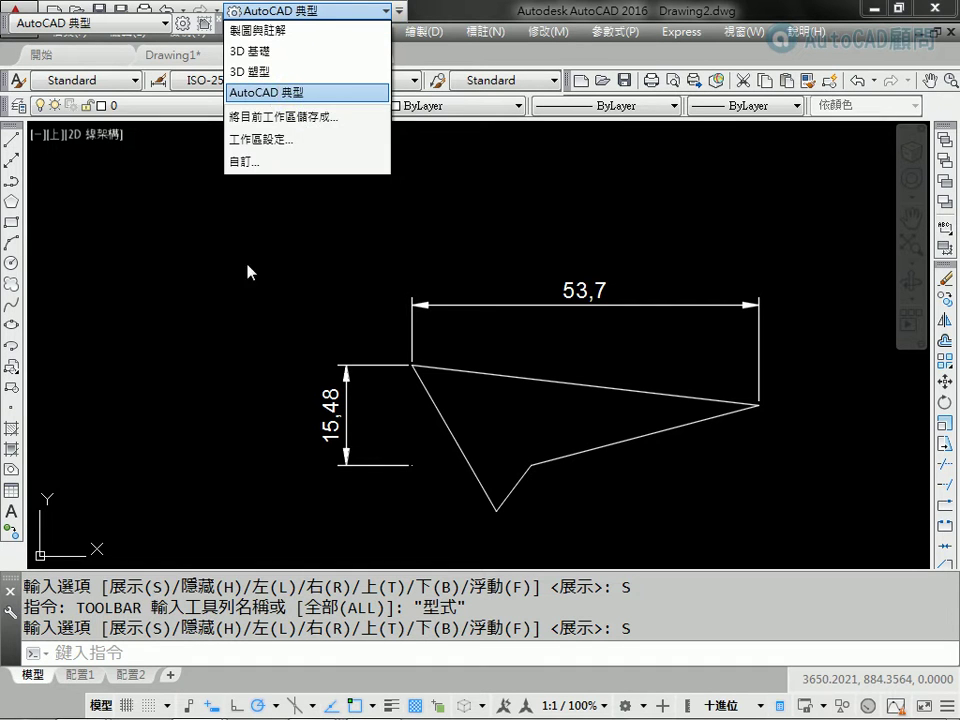
click(185, 180)
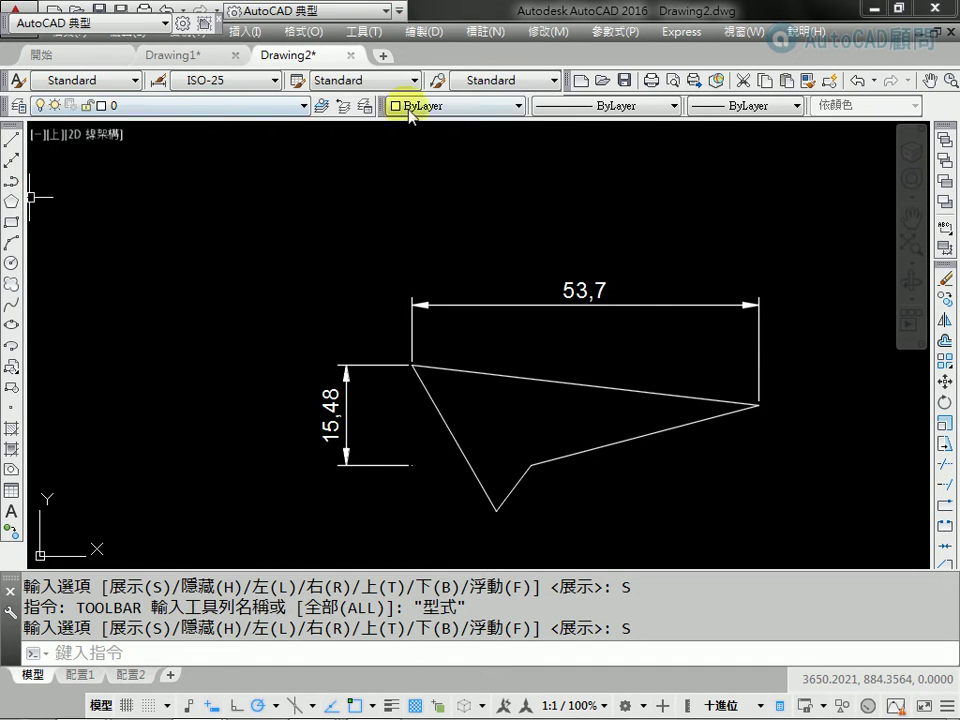
click(487, 32)
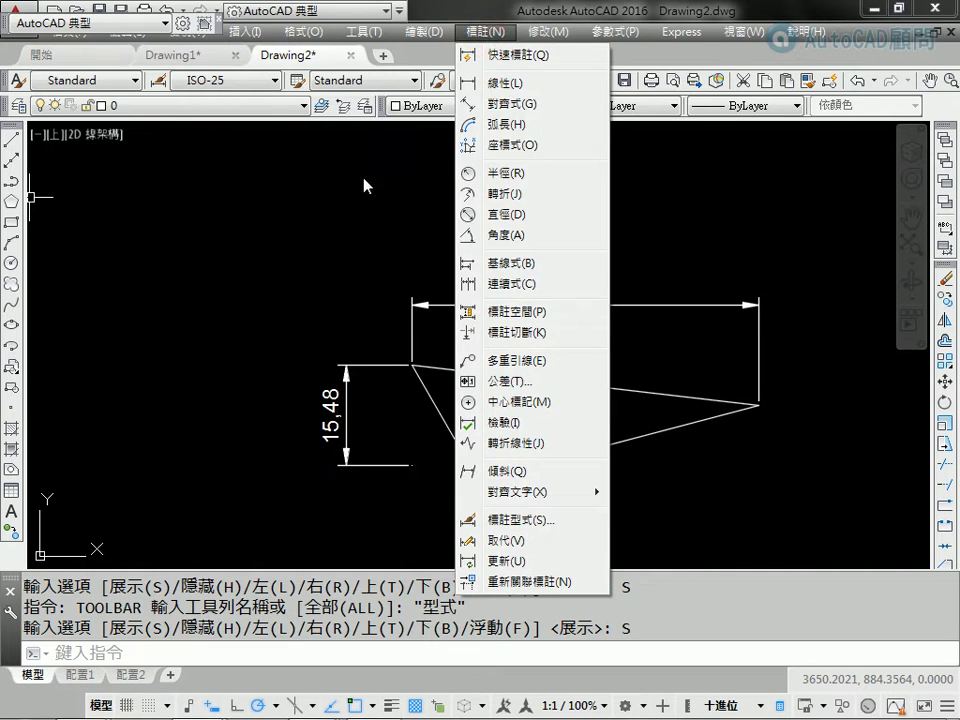
click(370, 178)
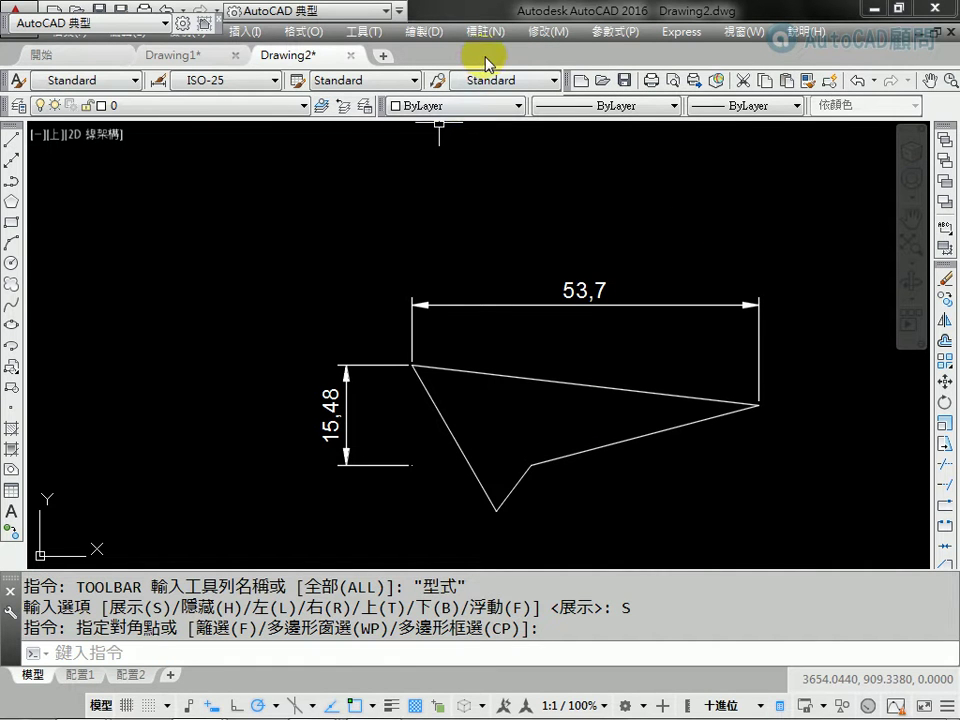
click(385, 12)
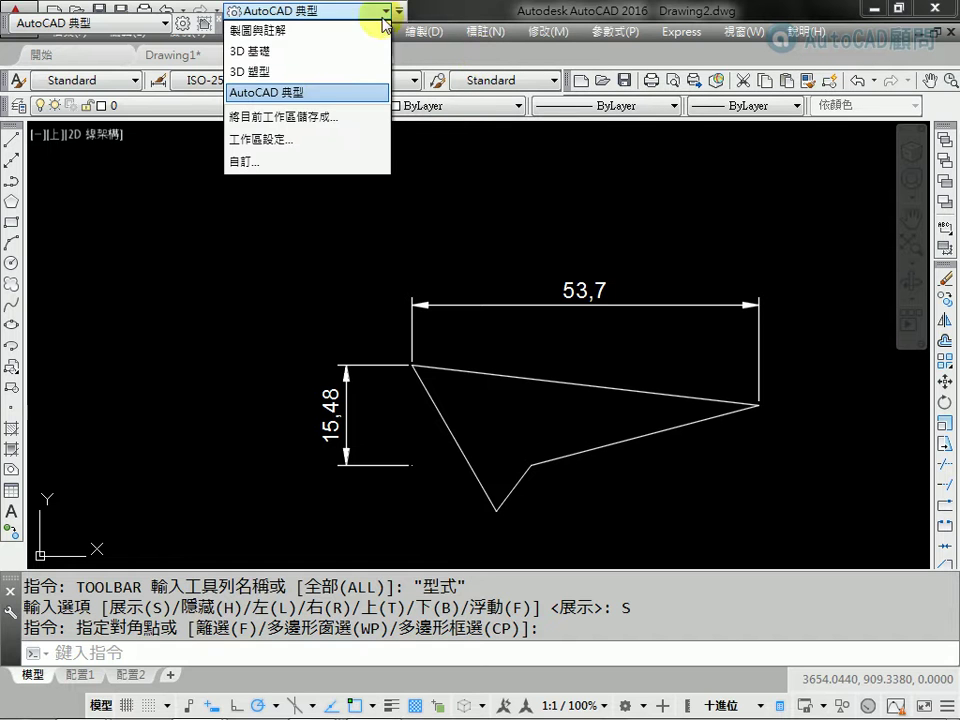
- Review 工作區設定 without changes, then switch to the 製圖與註解 ribbon workspace
click(280, 140)
click(455, 452)
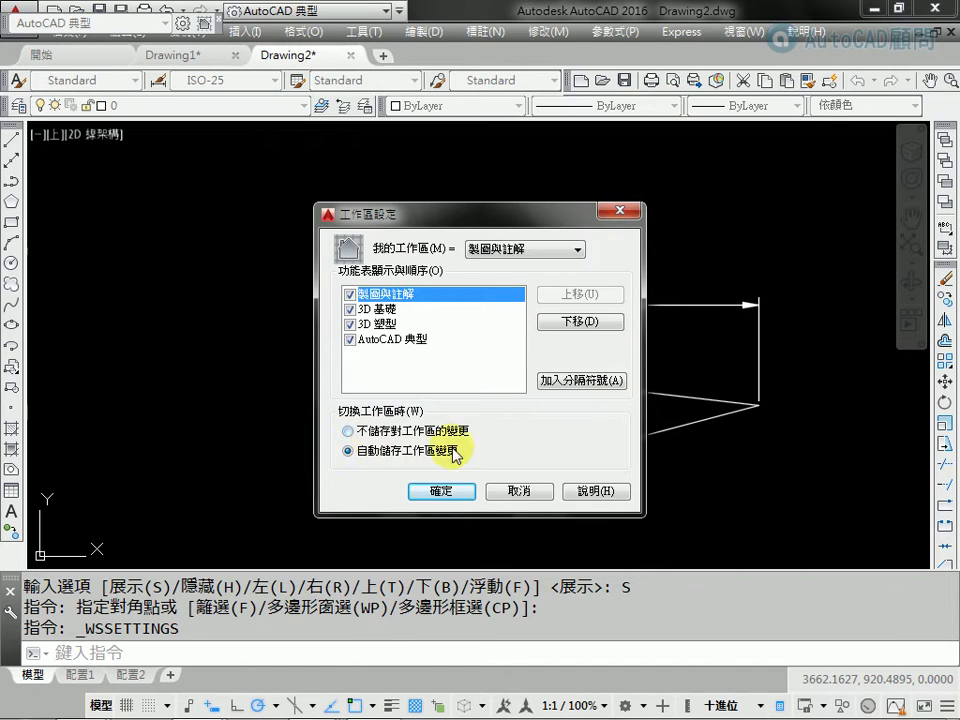
click(528, 490)
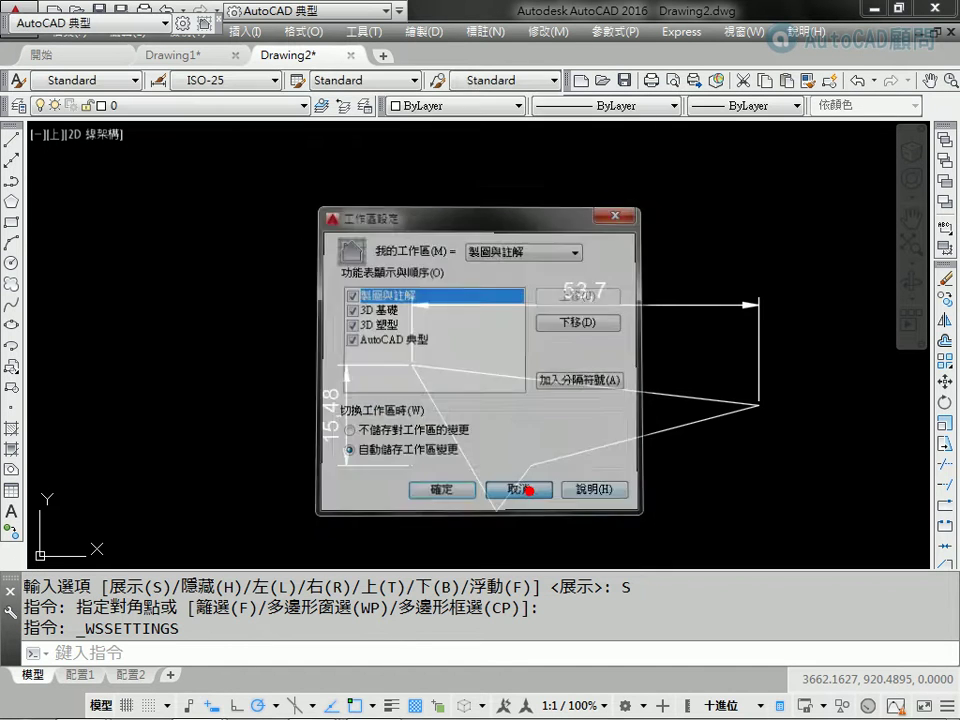
click(379, 12)
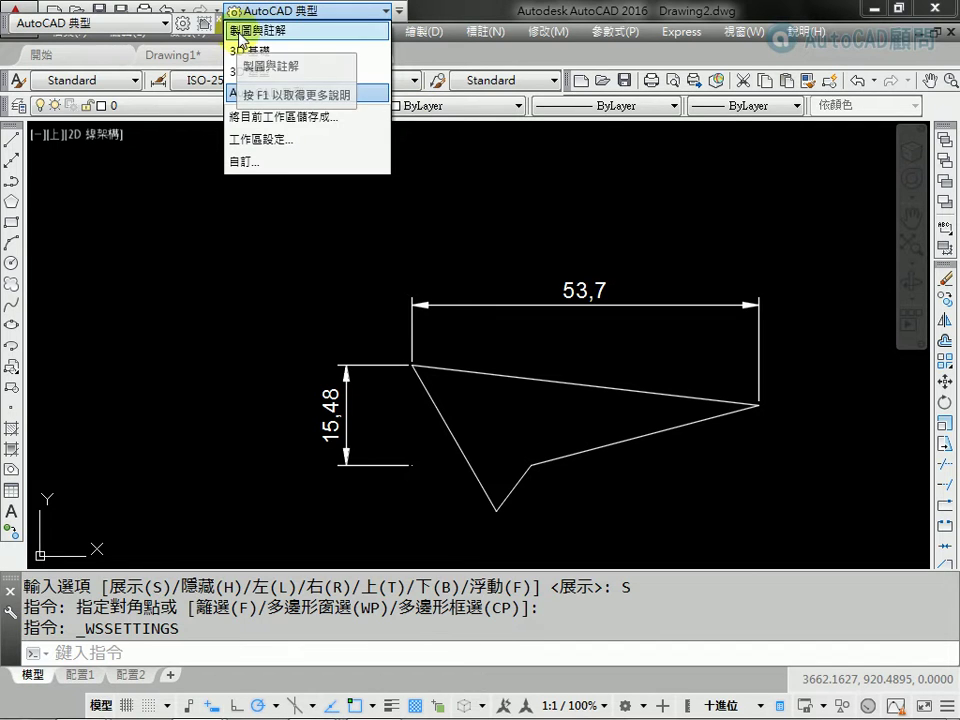
click(241, 31)
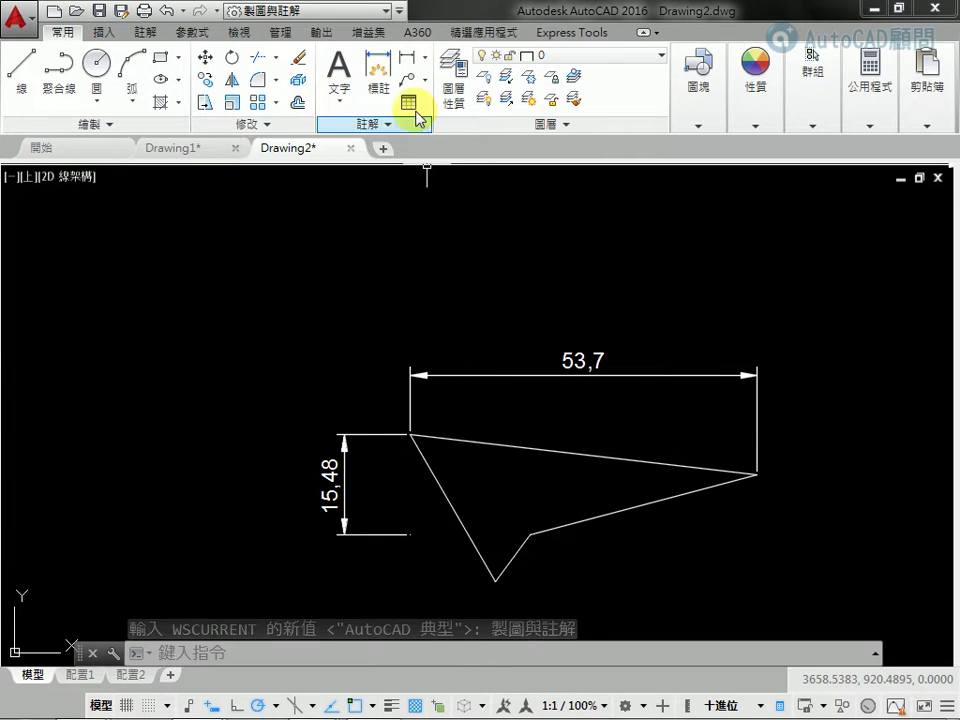
- Switch Drawing2 back to the AutoCAD 典型 workspace from the workspace dropdown
click(381, 18)
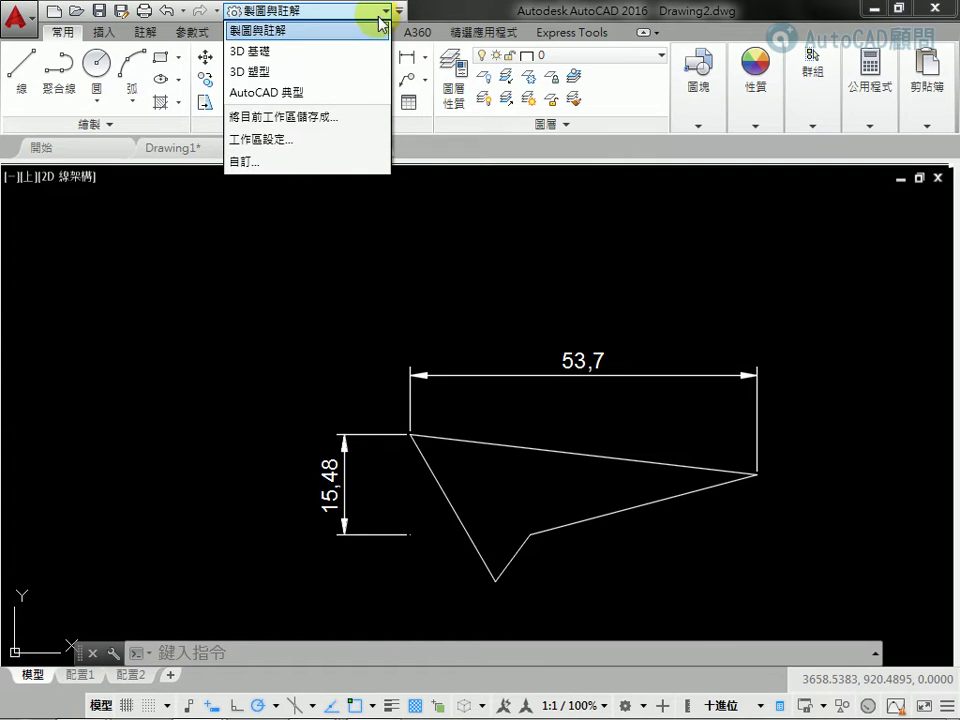
click(300, 93)
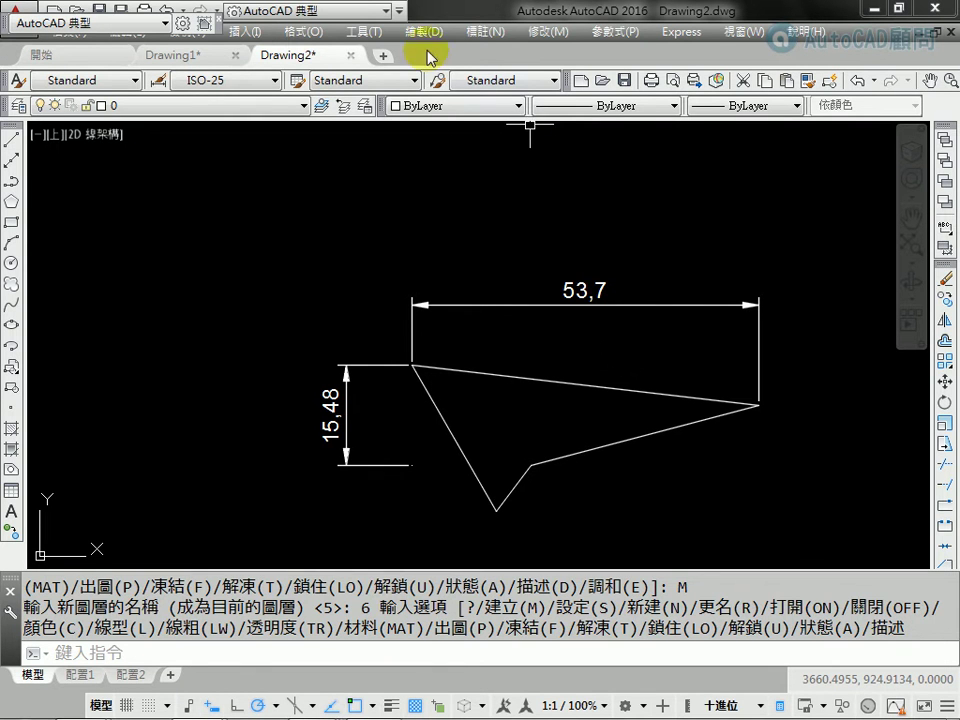
click(387, 12)
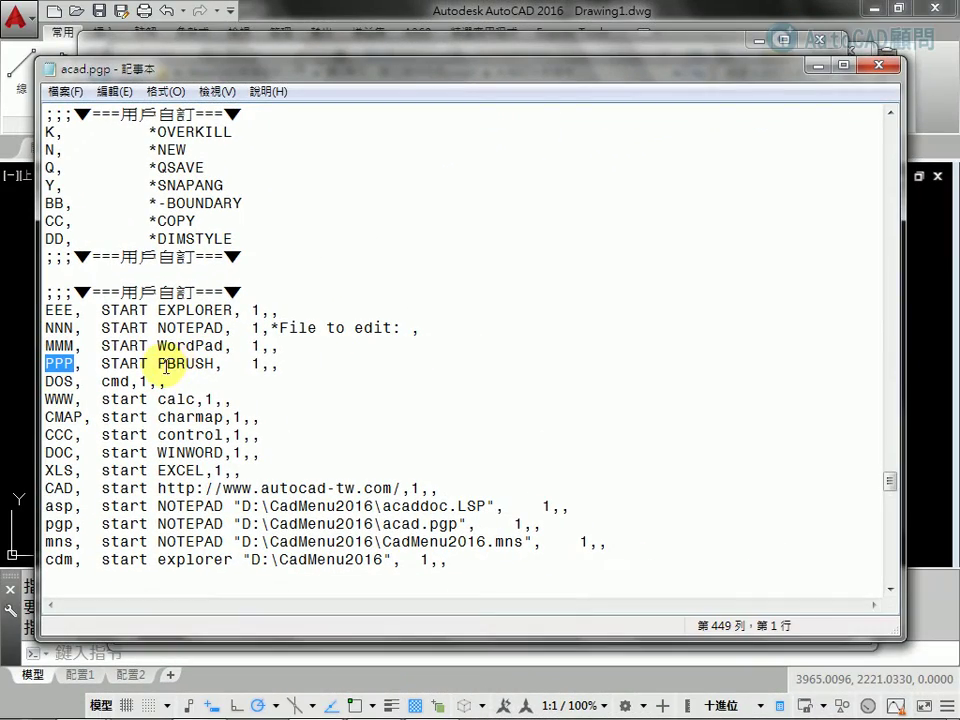
- Save acad.pgp in Notepad and minimize Notepad to get back to AutoCAD
click(68, 91)
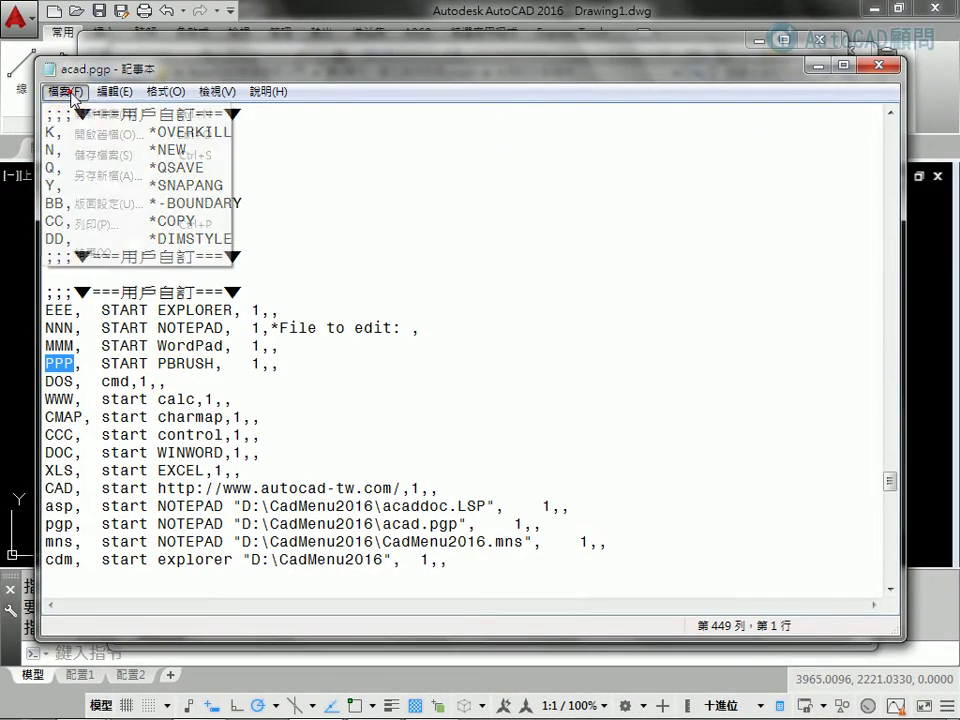
click(86, 156)
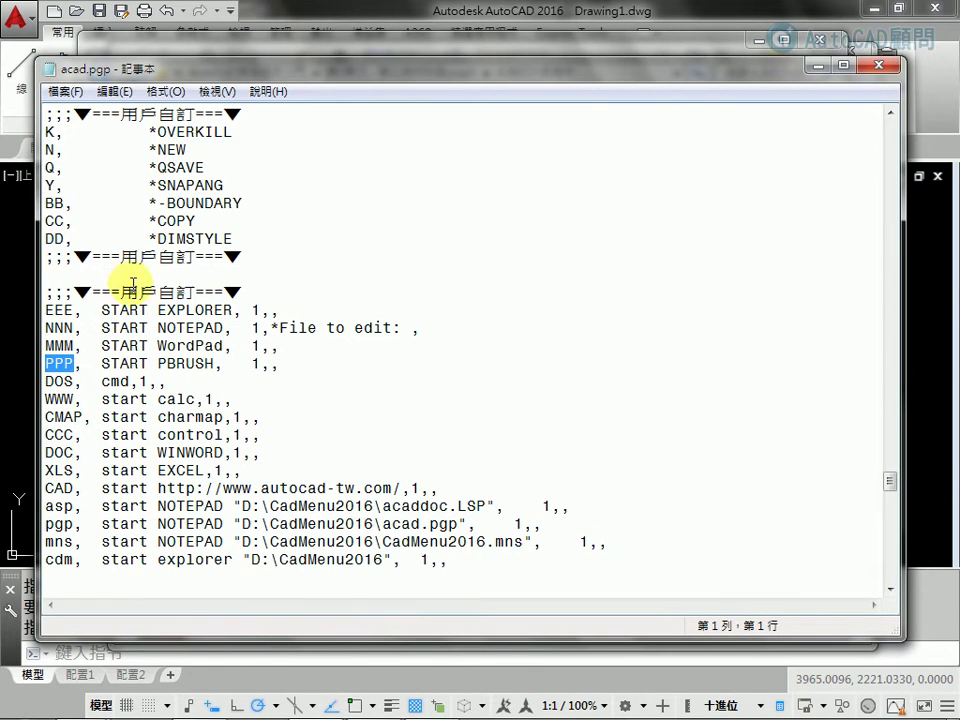
click(20, 295)
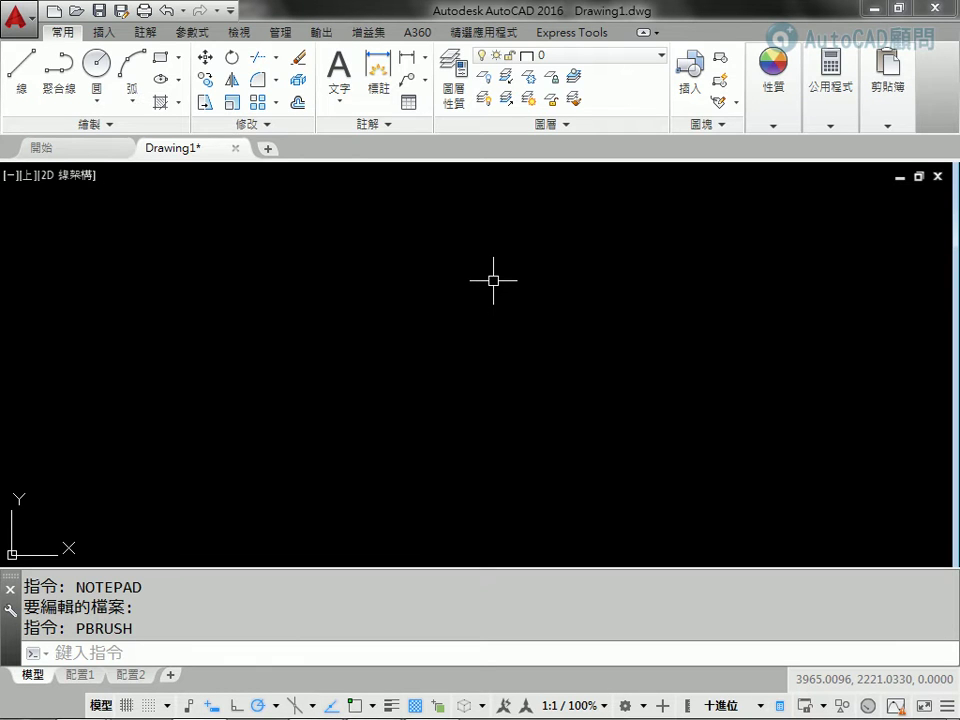
- Reload the acad.pgp aliases with REINIT and the PGP File option
text(REI)
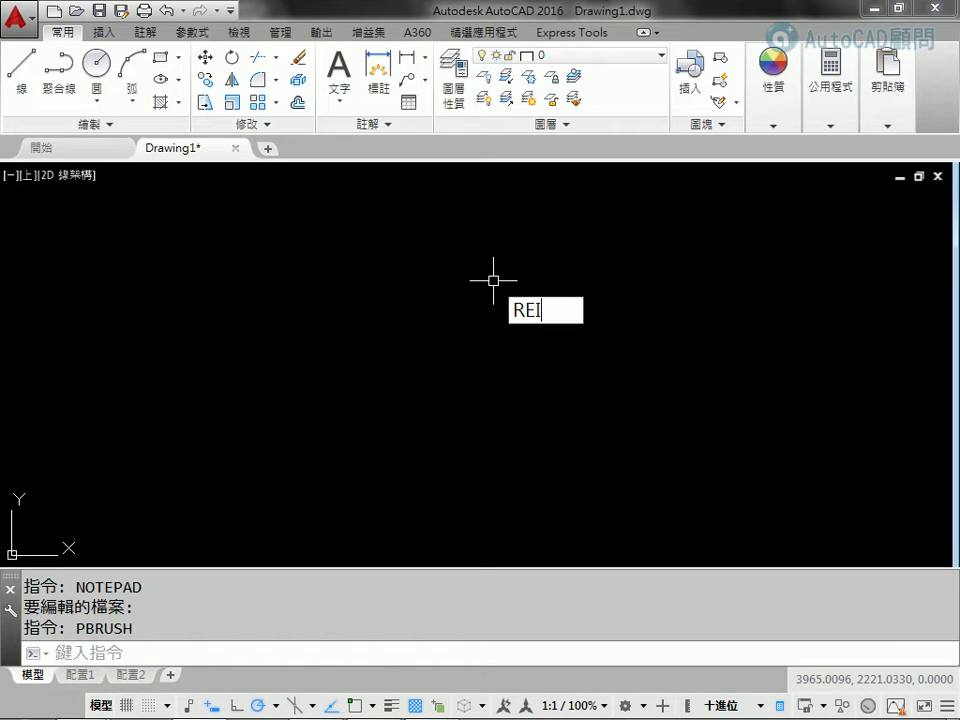
text(NIT)
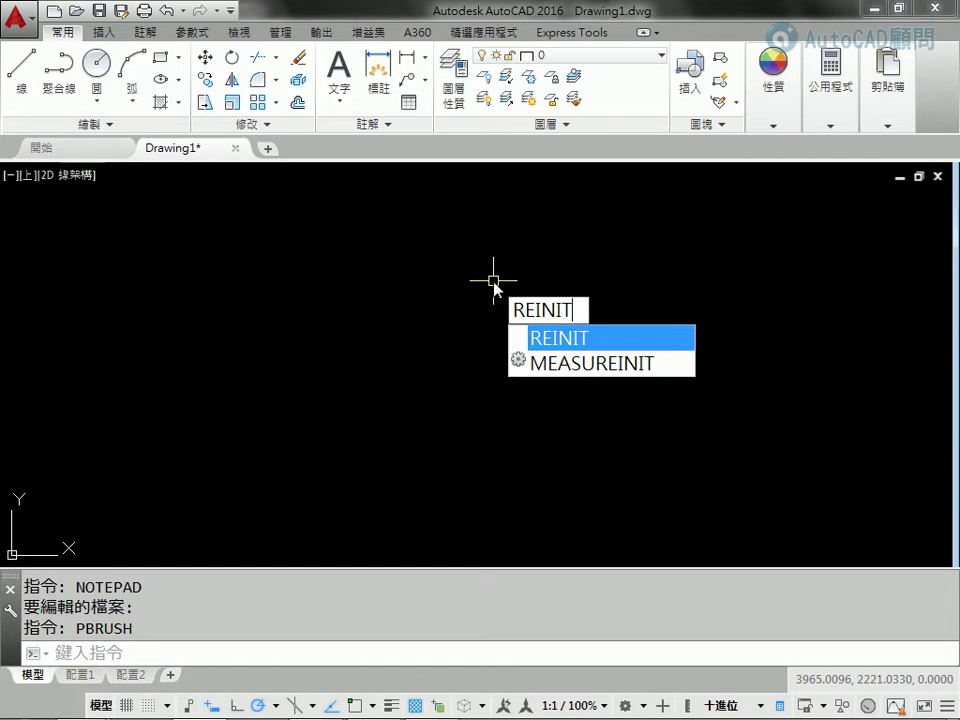
key(Return)
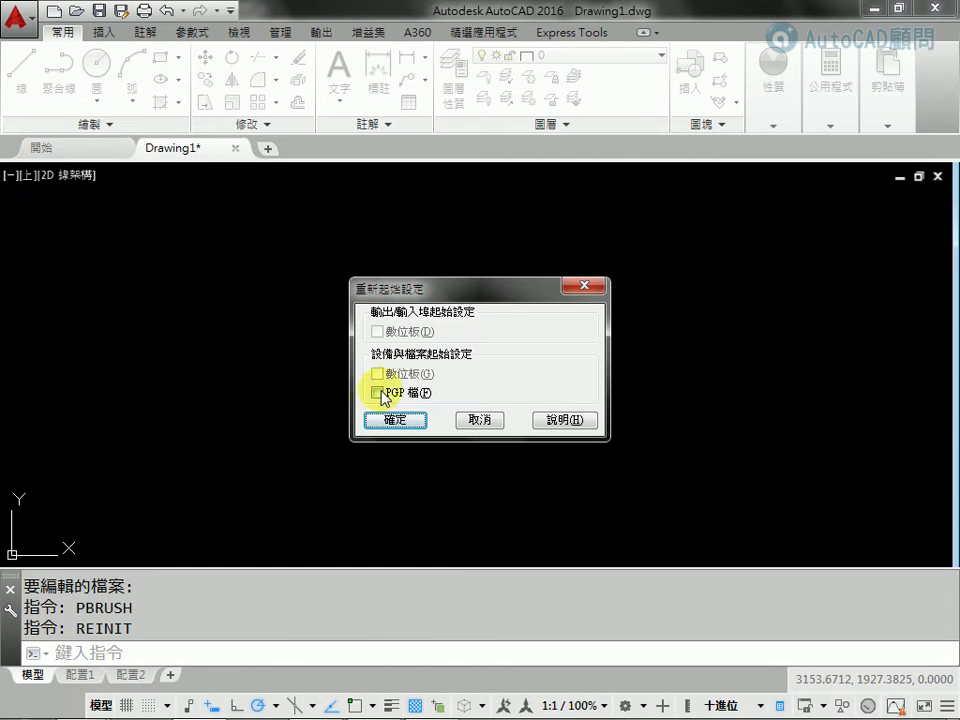
click(377, 393)
click(380, 420)
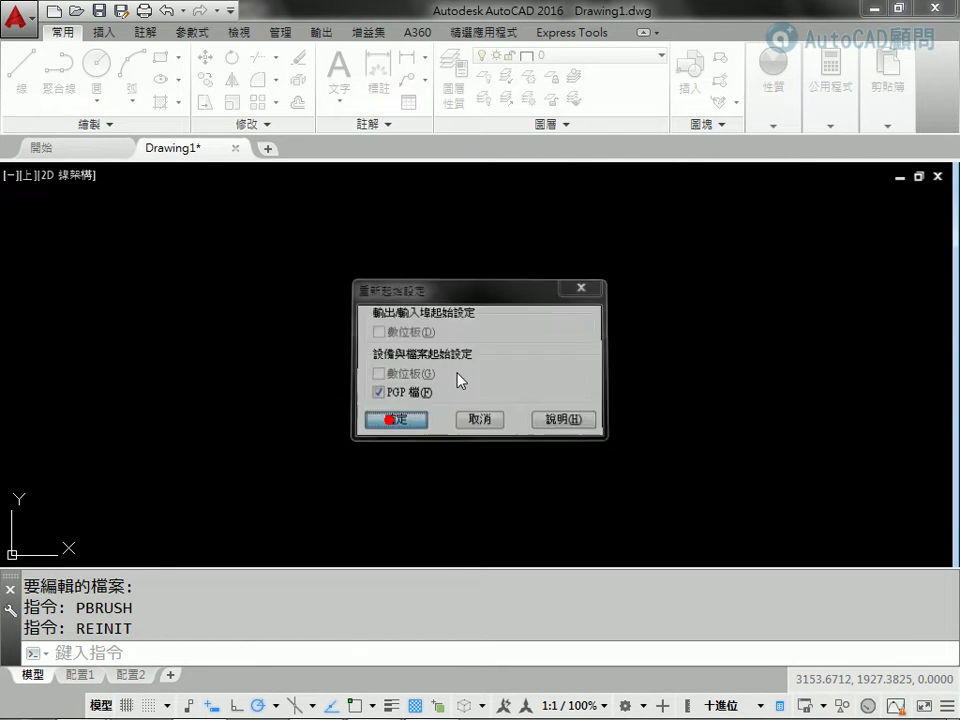
- Set the RE-INIT system variable to 16
text(RE-)
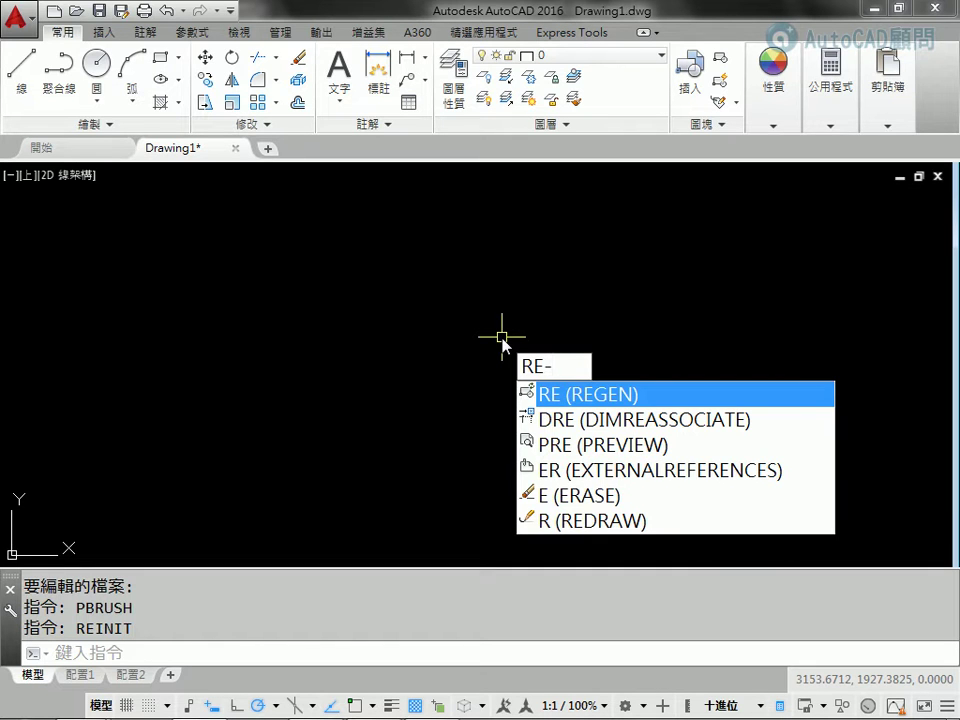
text(INIT)
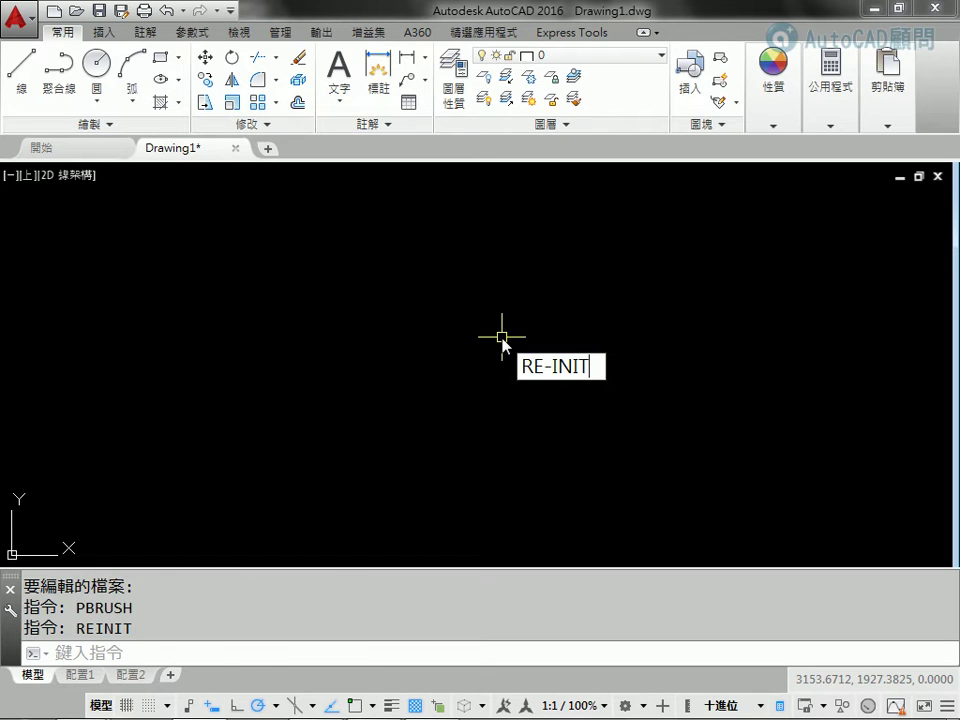
key(Return)
text(16)
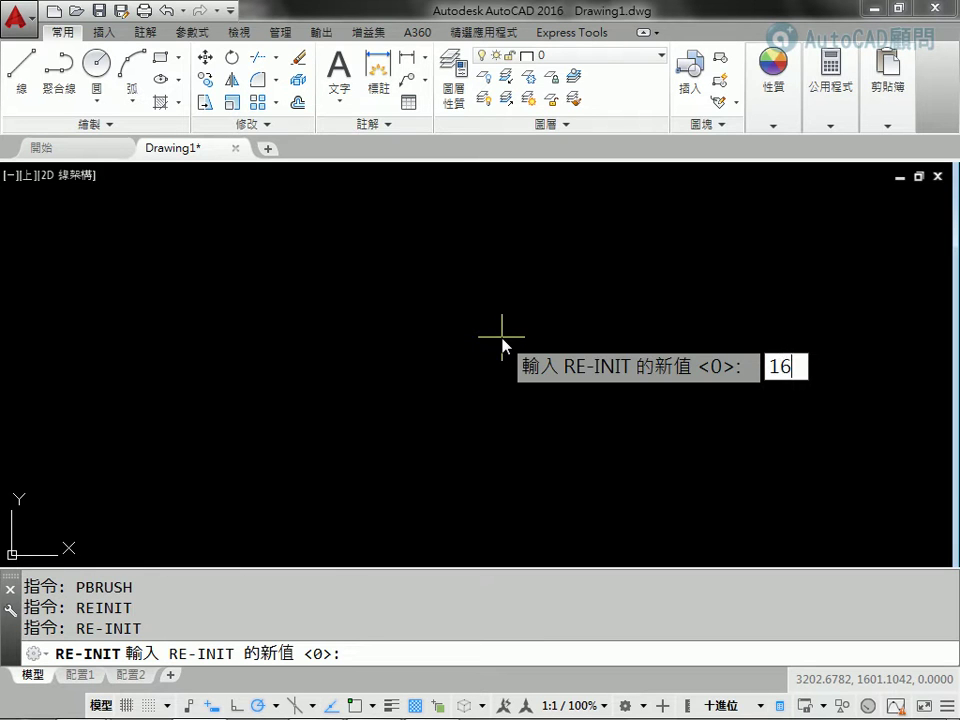
key(Return)
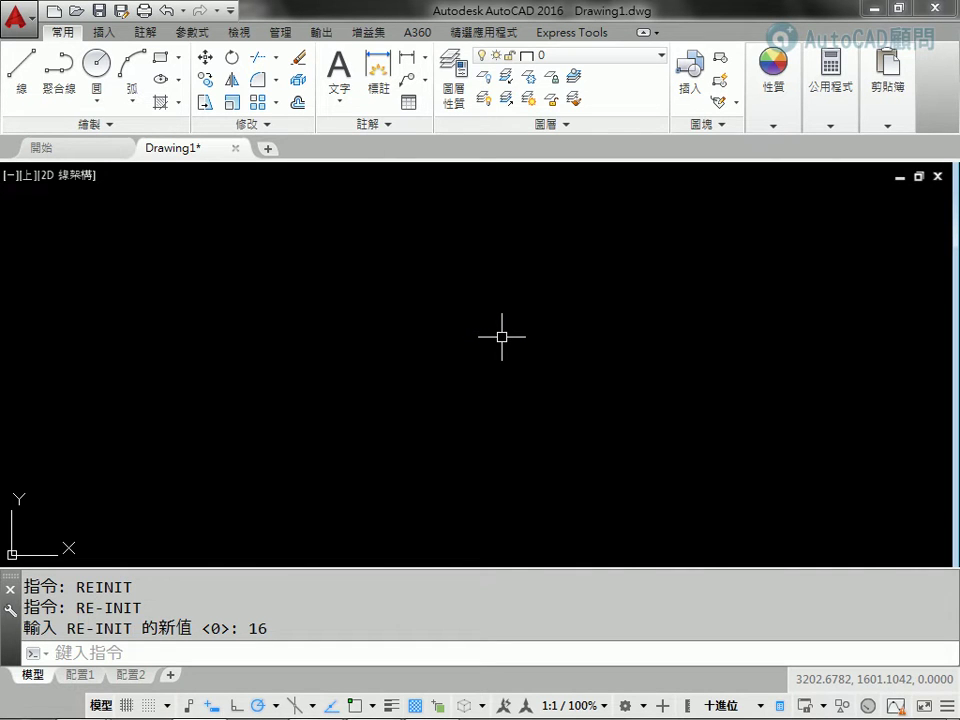
- Run the NNN alias with no file name and close the blank Notepad it launches
text(NNN)
key(Return)
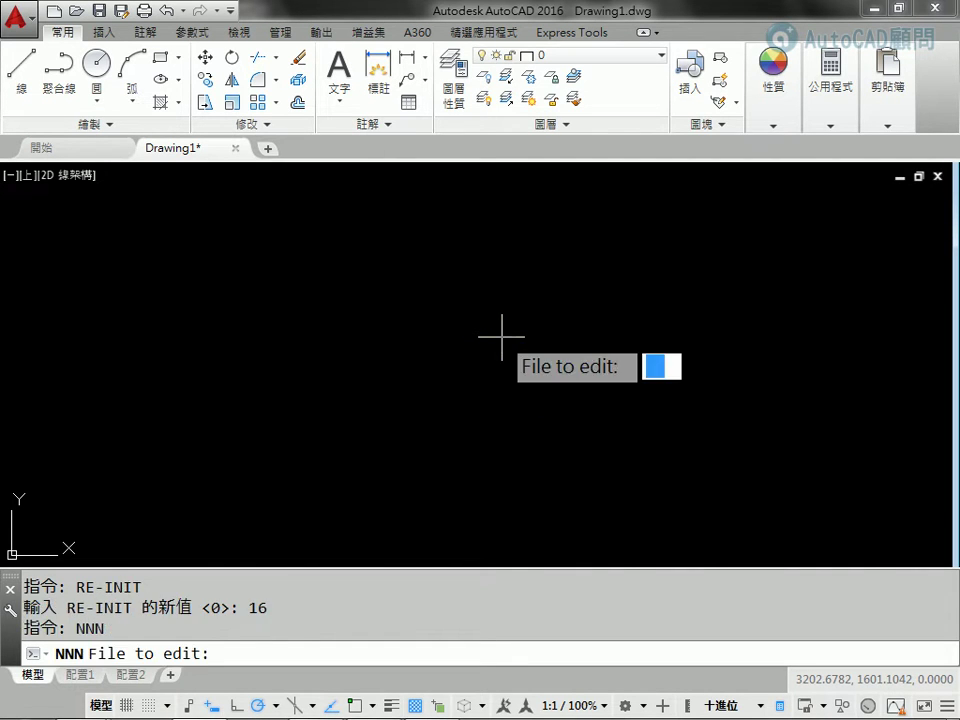
key(Return)
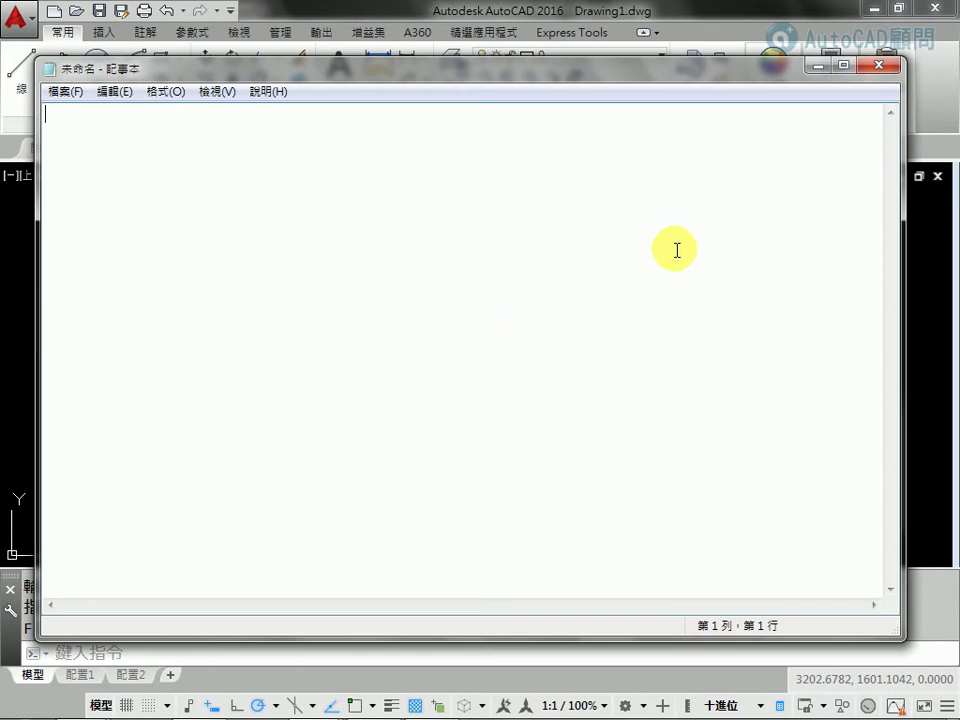
click(878, 65)
- Run the PPP alias to launch Paint, close Paint, and enter EEE
text(PPP)
key(Return)
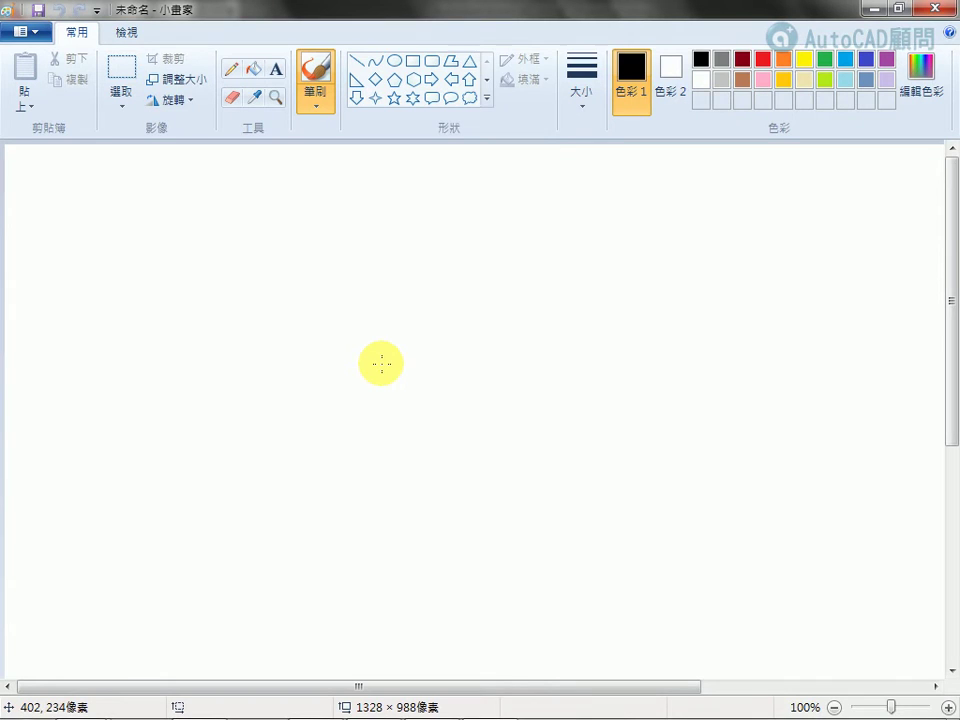
click(937, 8)
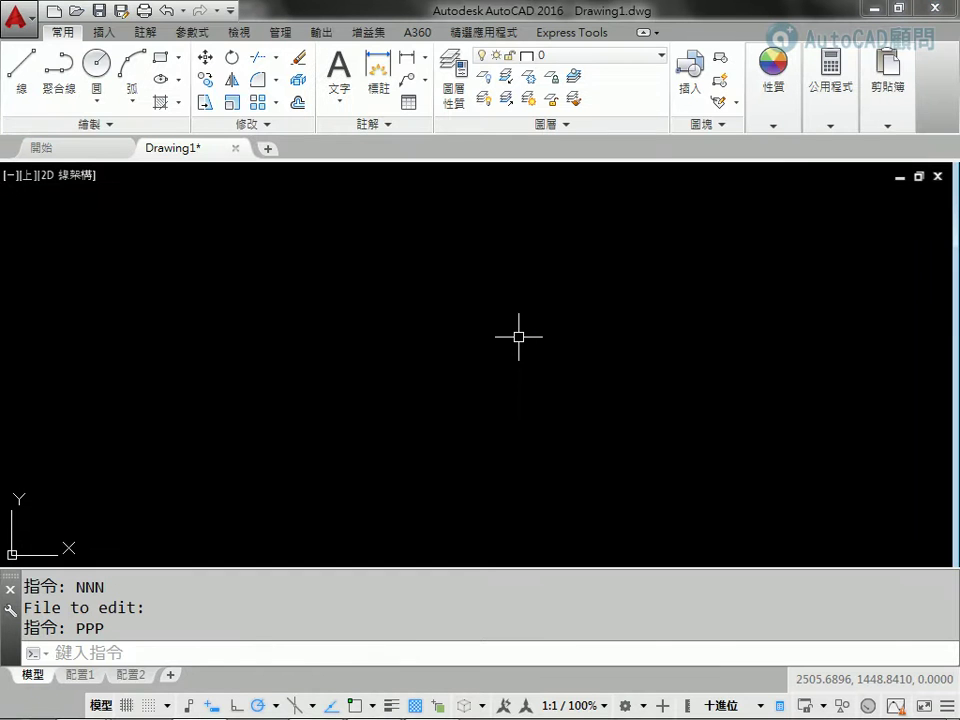
text(EEE)
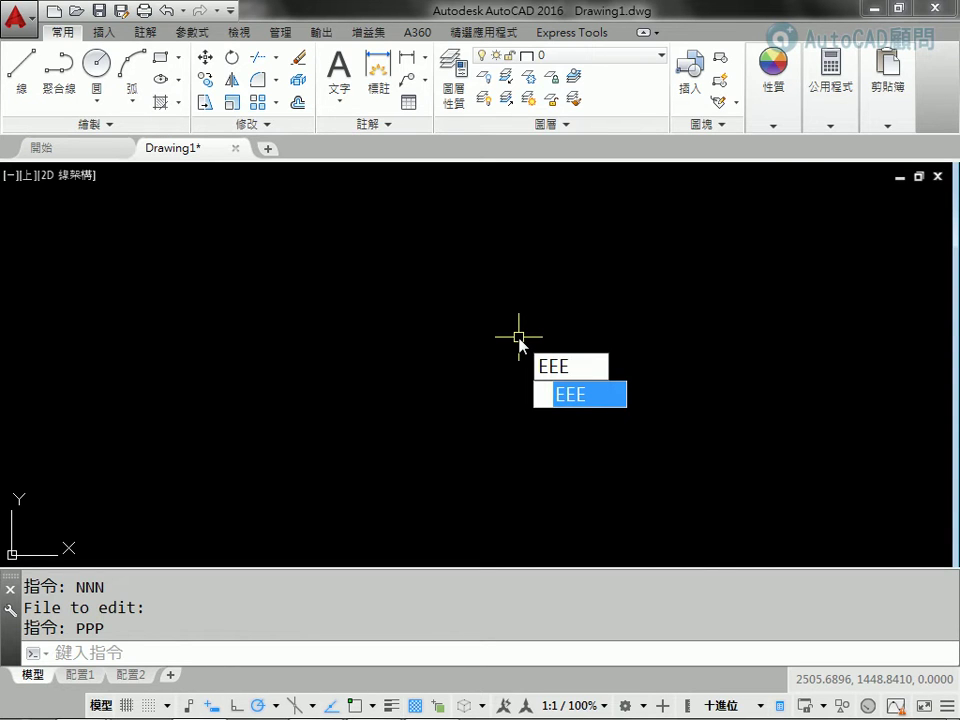
- Run EEE and open 開啟系統資料夾chtfiles.lsp from D:\CadMenu2016\Lisp in Notepad
key(Return)
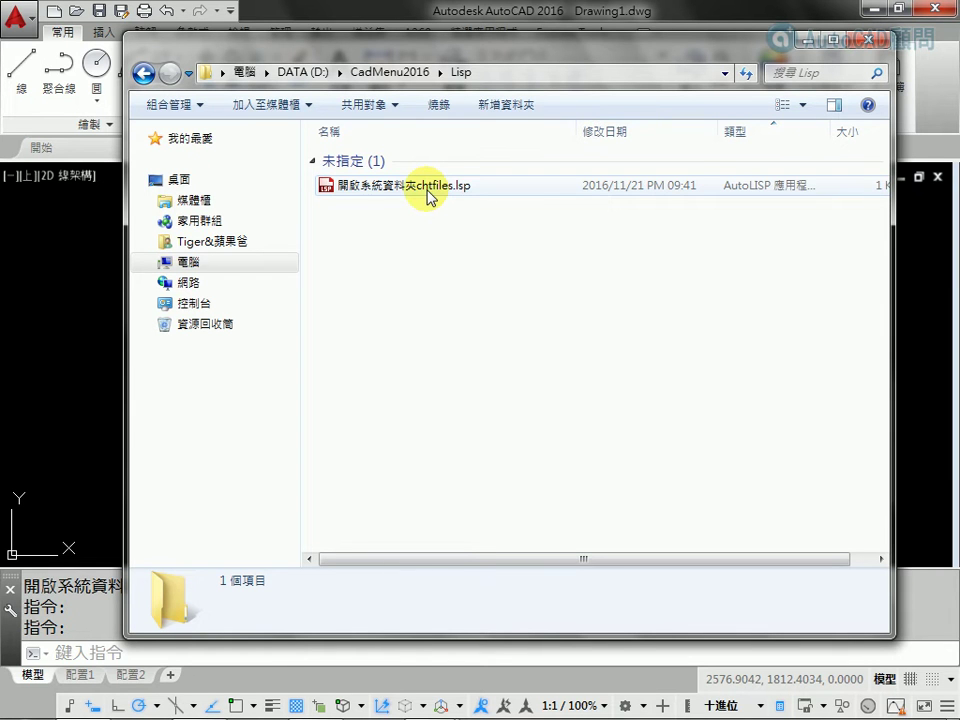
double_click(417, 193)
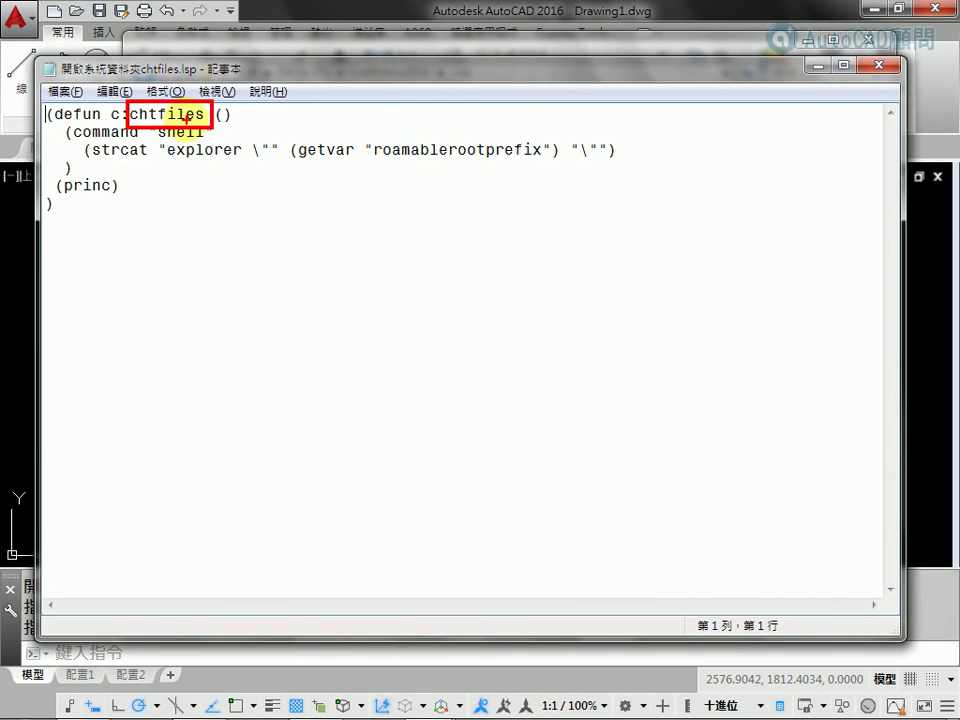
- Close the chtfiles code in Notepad and start a new AutoCAD drawing from a template
click(876, 67)
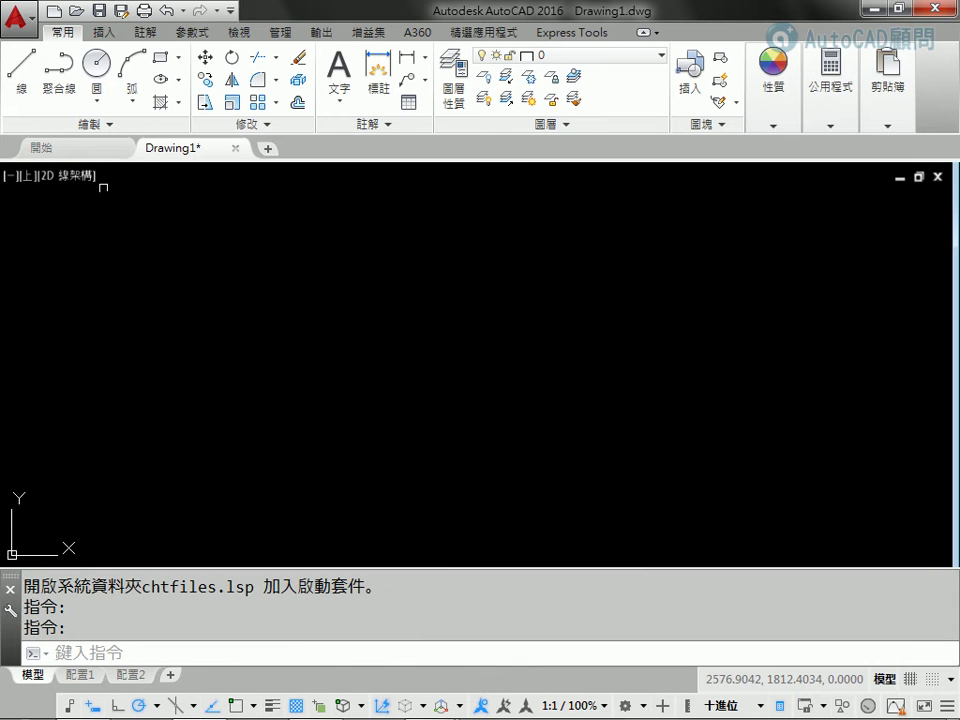
click(53, 10)
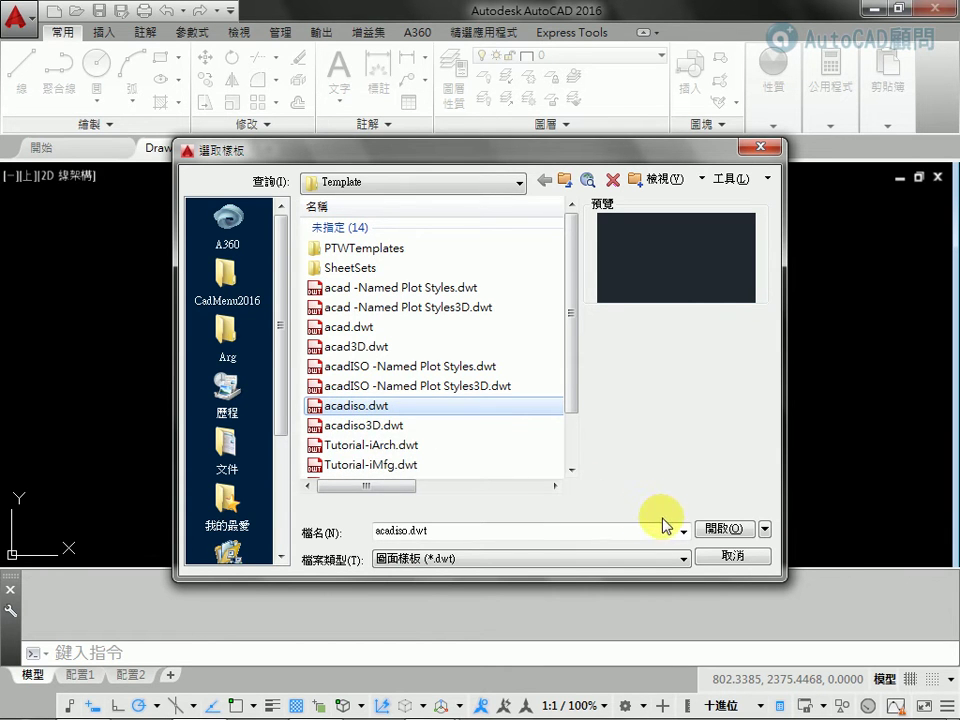
- Create Drawing2 from acadiso.dwt, turn the grid off with F7, and run CHTFILES
click(712, 527)
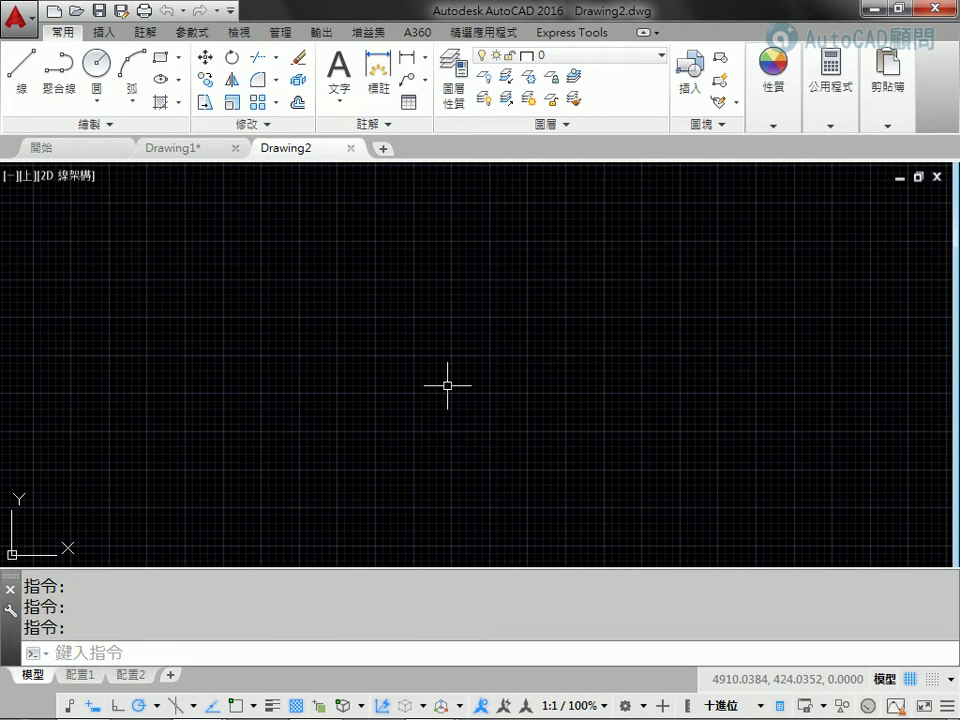
key(F7)
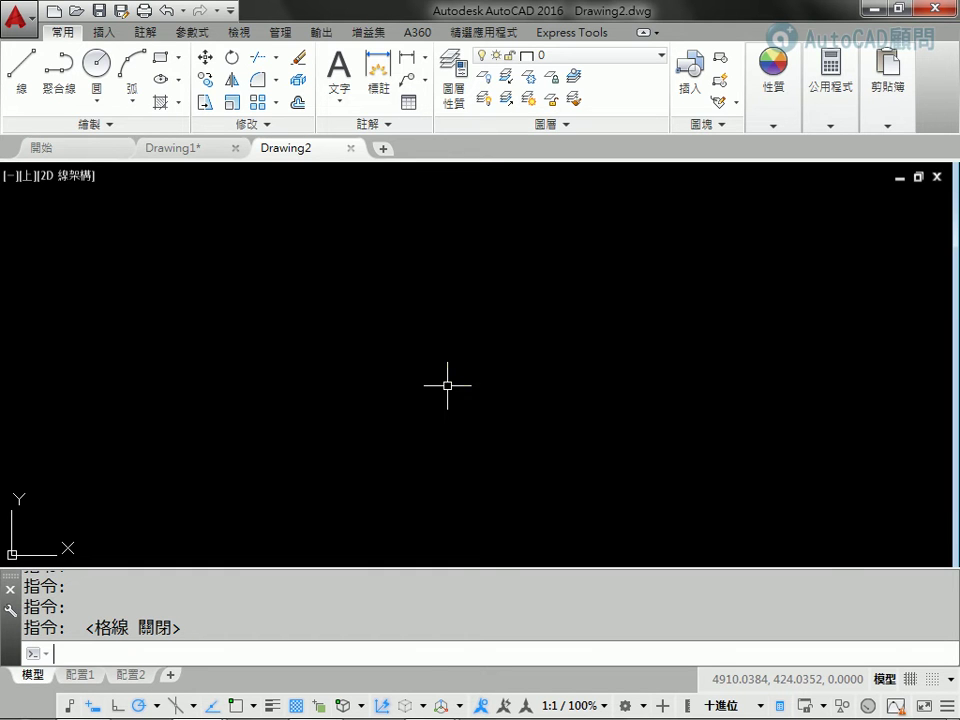
text(CHTFILES)
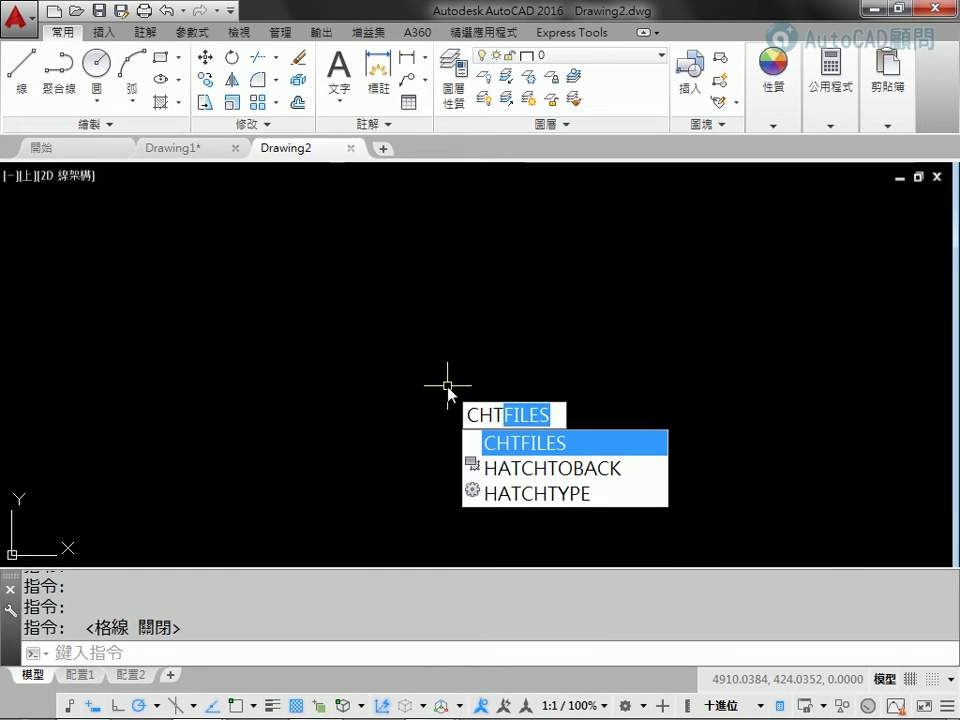
key(Down)
key(Down)
key(Down)
key(Return)
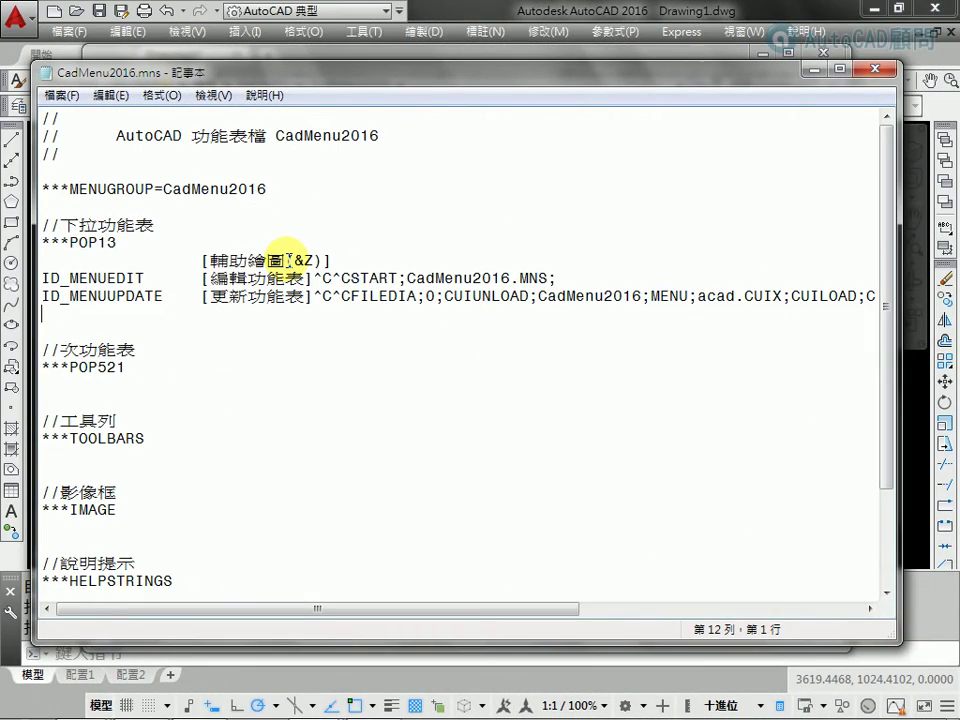
- Close Notepad and confirm saving the edits to CadMenu2016.mns
click(880, 69)
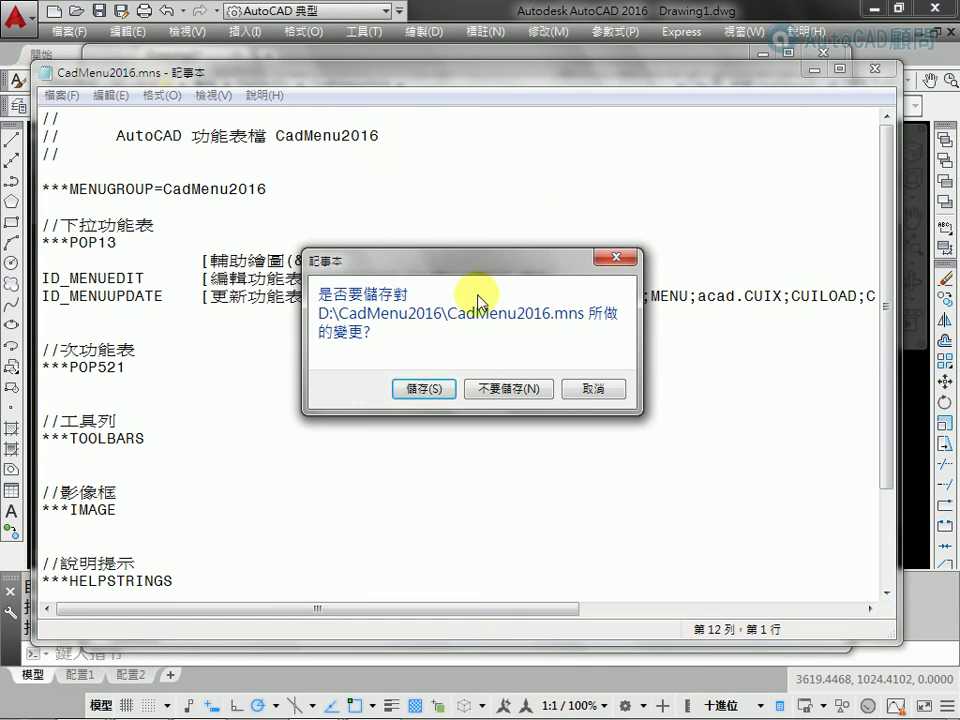
click(424, 388)
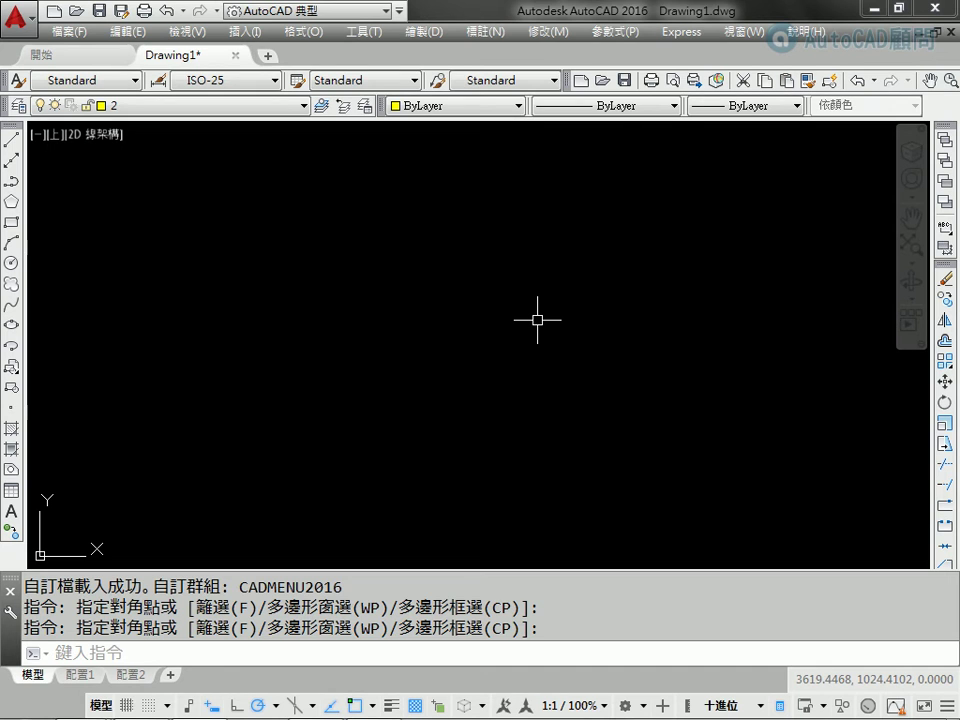
- Unload the CADMENU2016 group with CUILOAD, then browse for a customization file
text(CUILOAD)
key(Return)
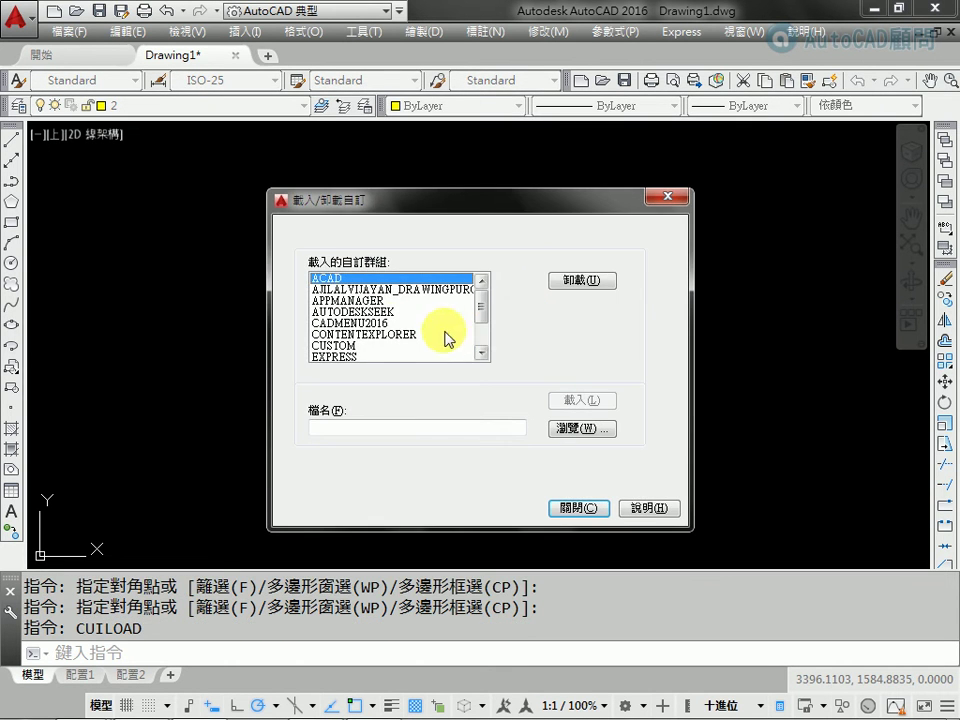
click(381, 323)
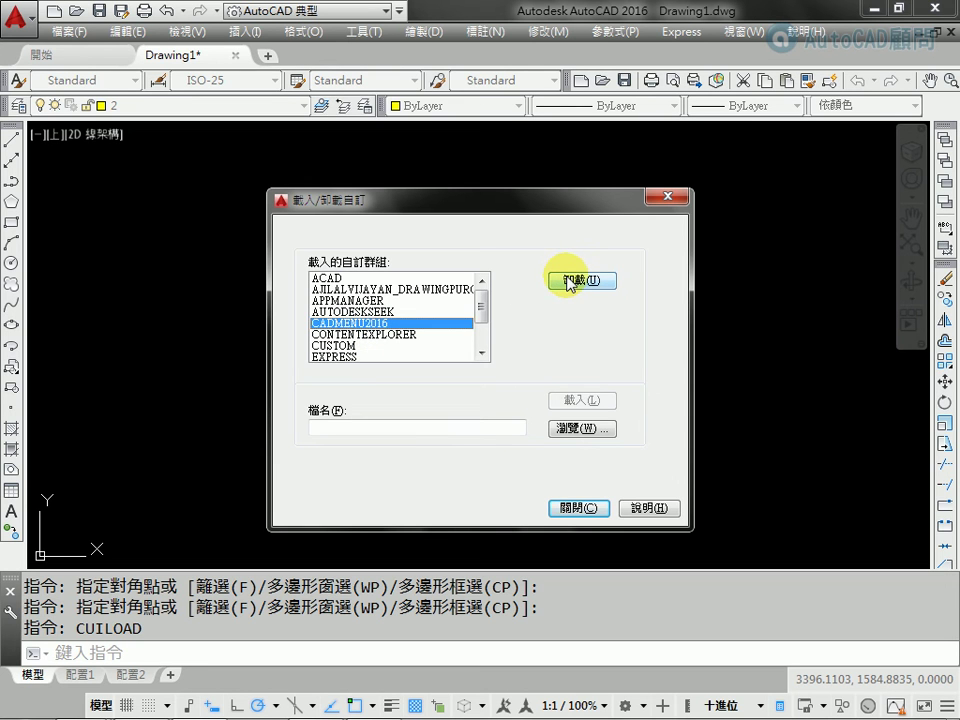
click(336, 278)
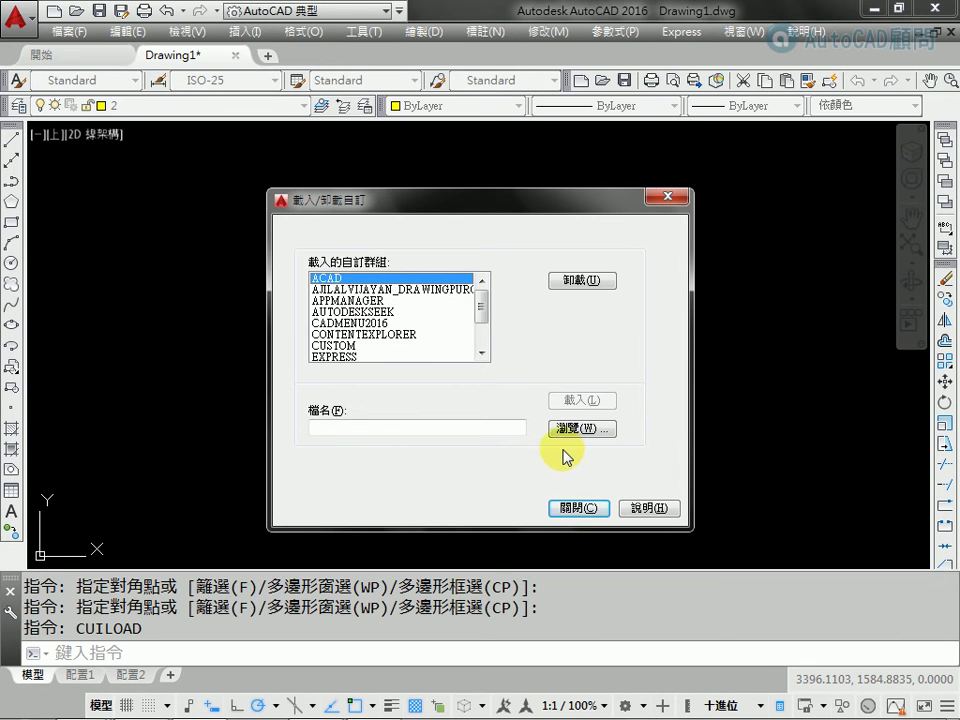
click(368, 323)
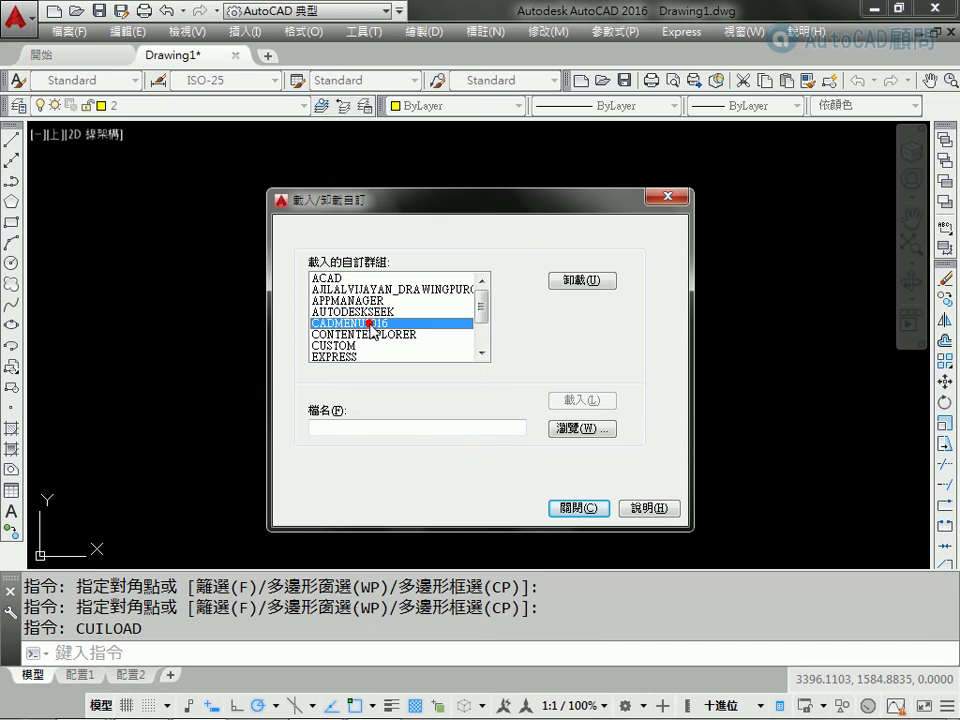
click(588, 280)
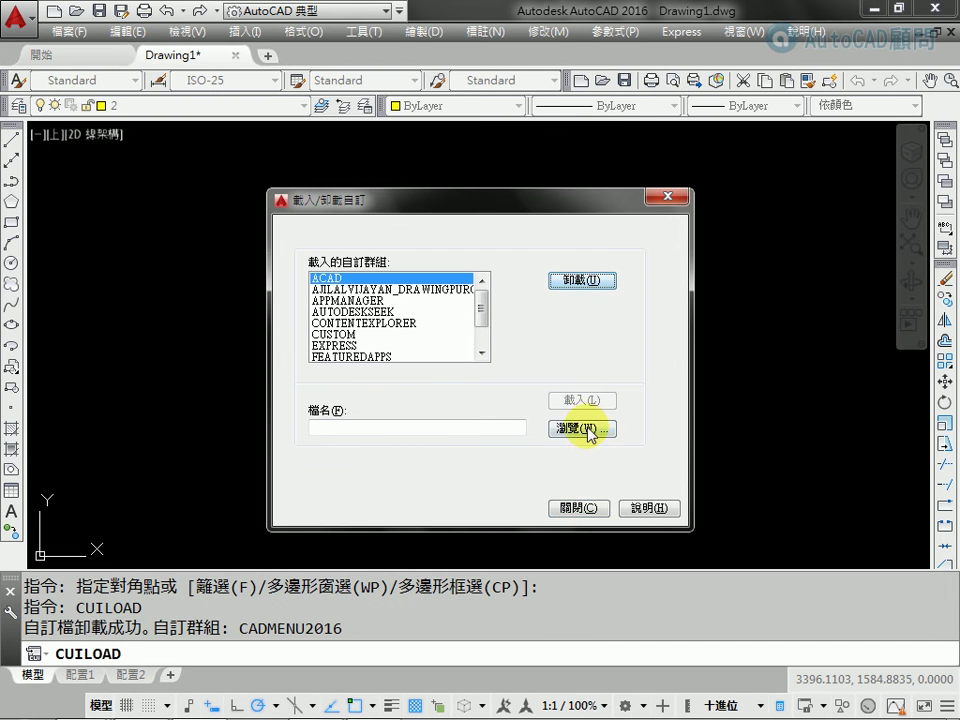
click(585, 428)
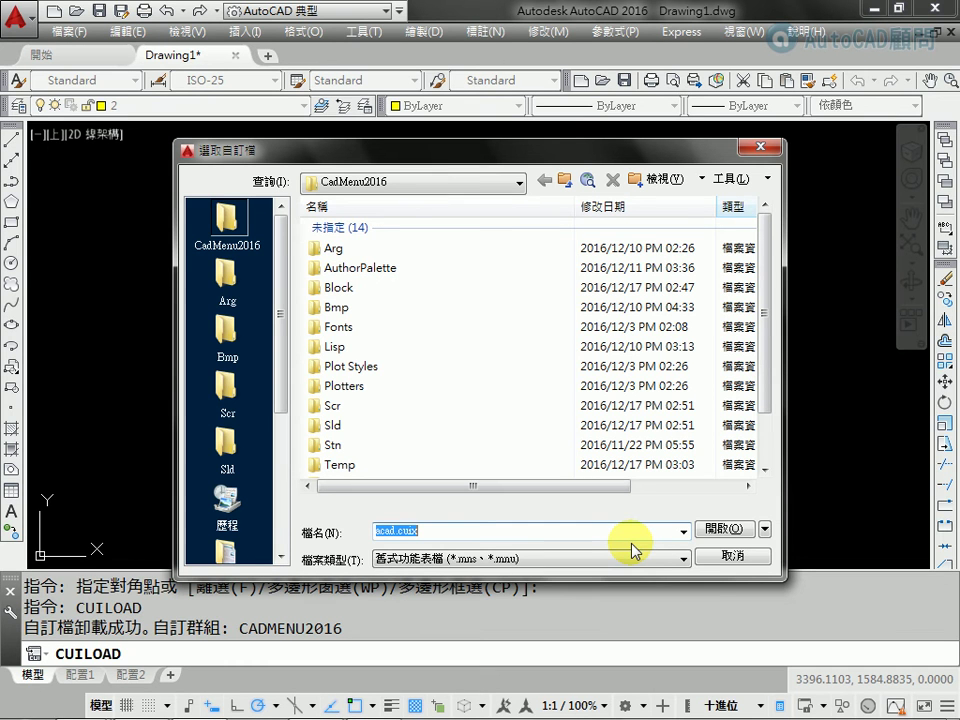
- List all file types in the CadMenu2016 folder and pick CadMenu2016.mns
click(651, 560)
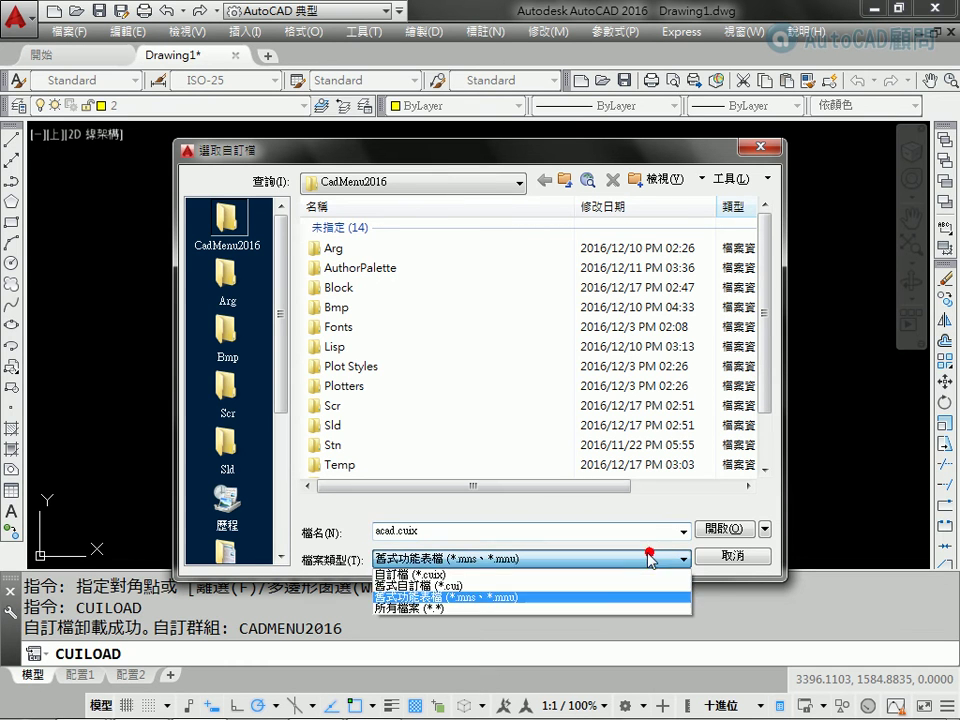
click(441, 601)
drag(761, 390, 761, 402)
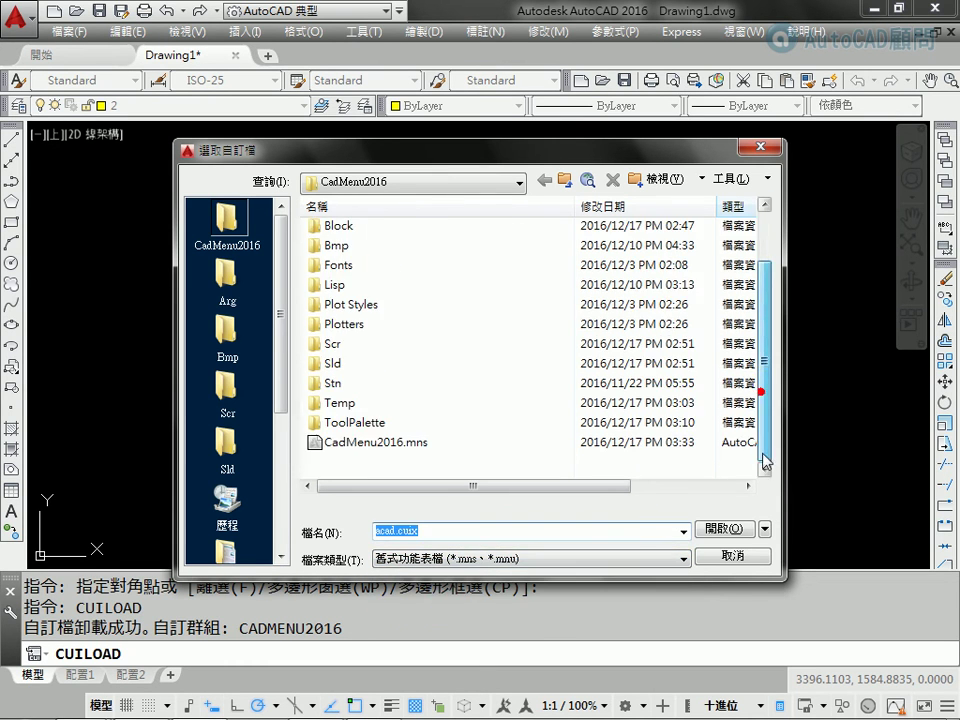
click(403, 447)
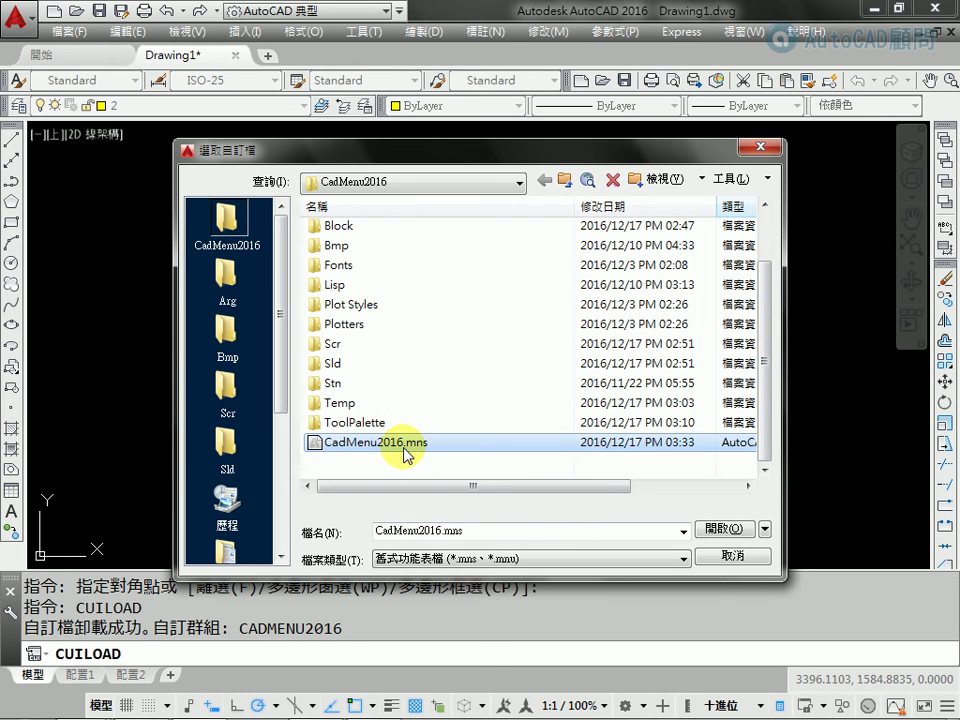
key(alt+t)
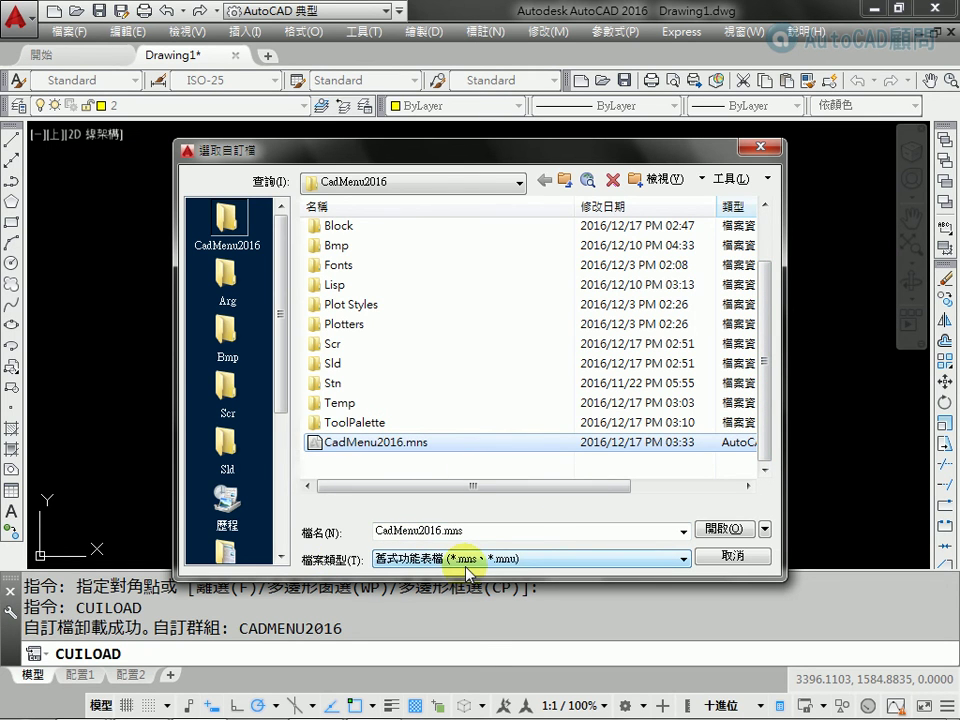
- Reset the filter to 所有檔案 (*.*), choose CadMenu2016.mns over the .cuix, and open it
click(660, 560)
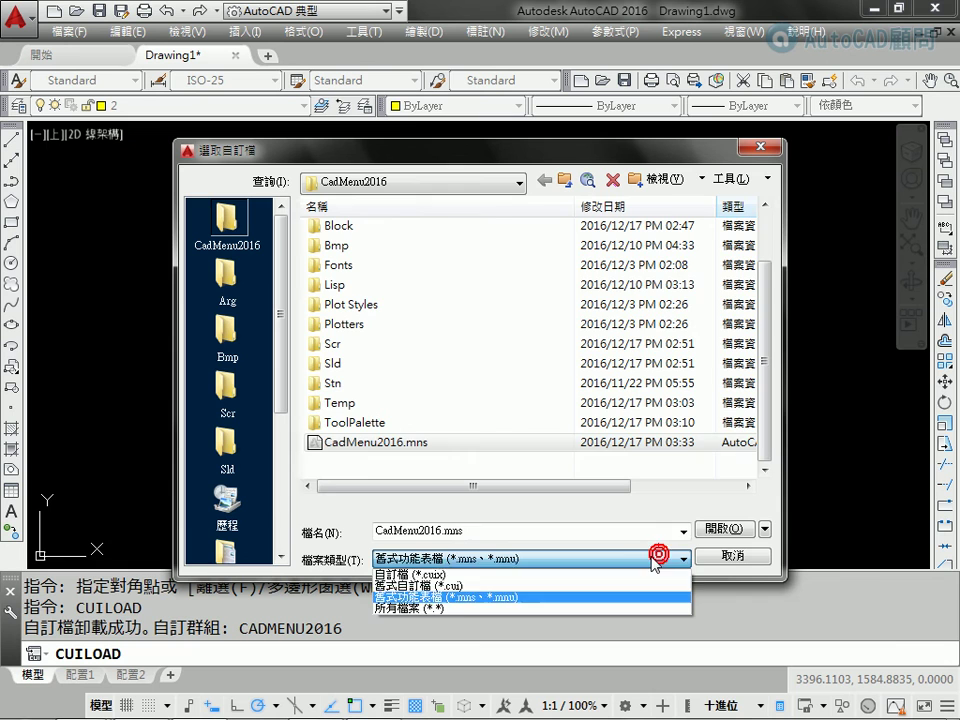
click(456, 607)
drag(765, 364, 765, 458)
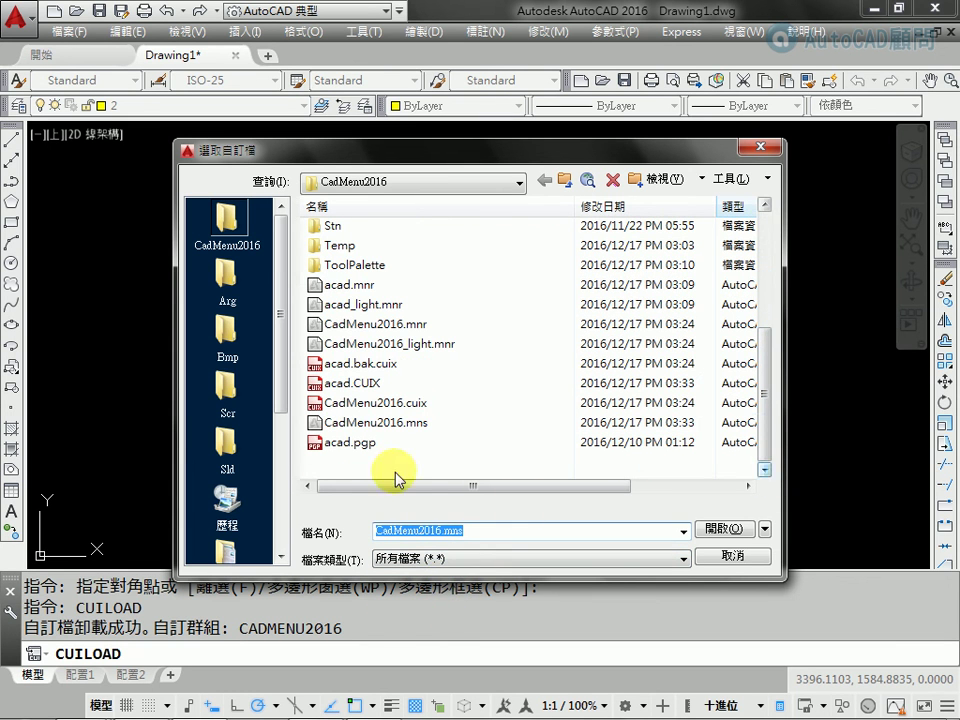
click(411, 410)
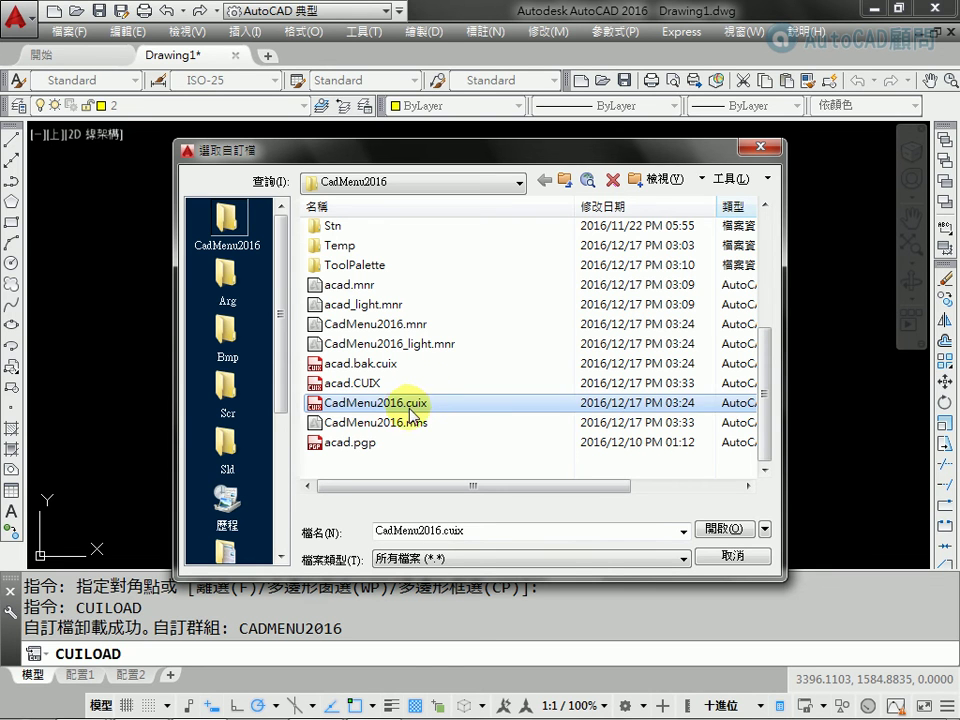
click(411, 422)
click(408, 404)
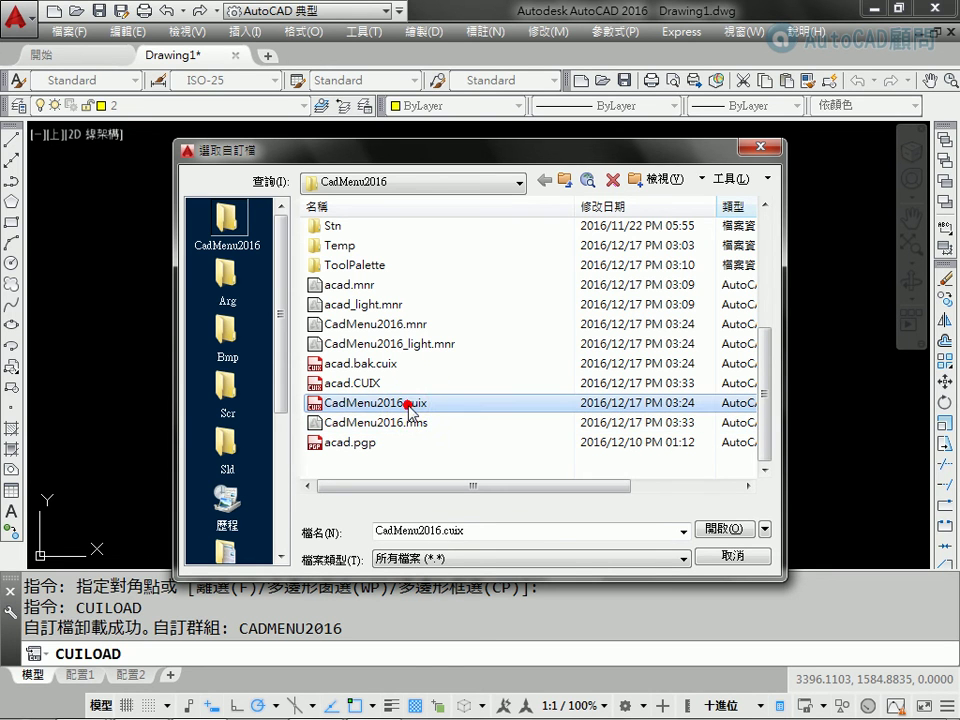
click(411, 422)
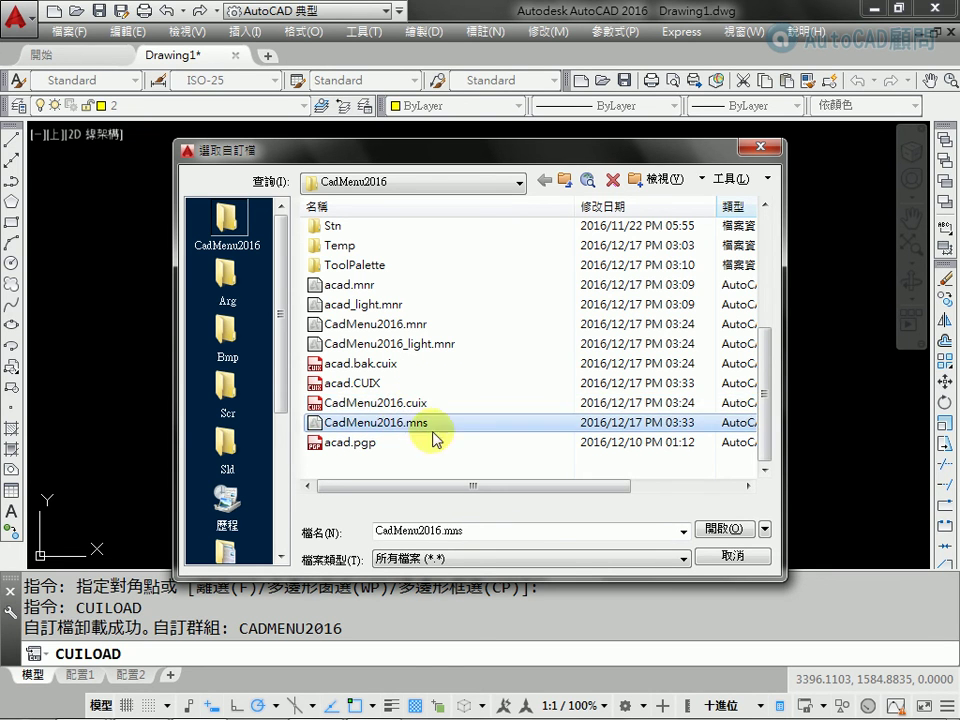
key(alt+t)
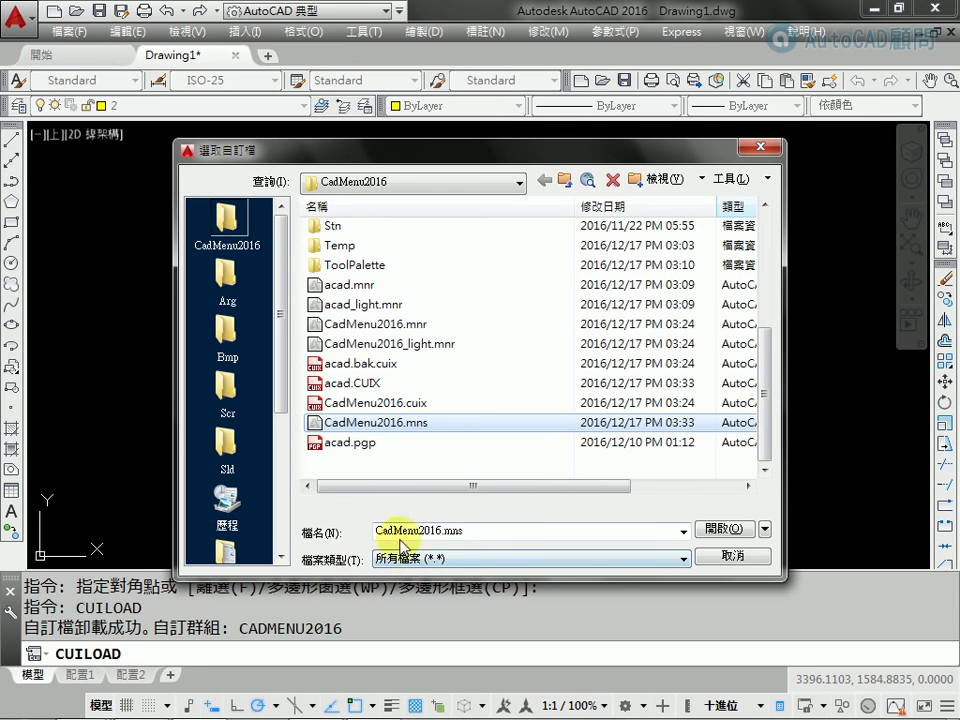
click(700, 528)
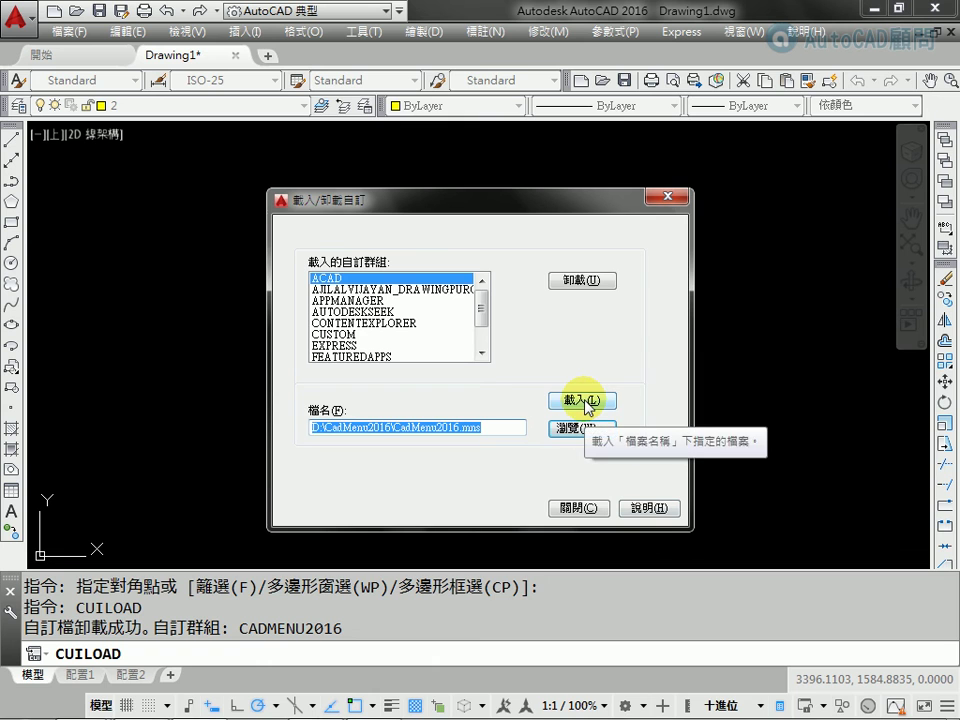
- Load CadMenu2016.mns, close the loader, and open the new 輔助繪圖 menu
click(587, 402)
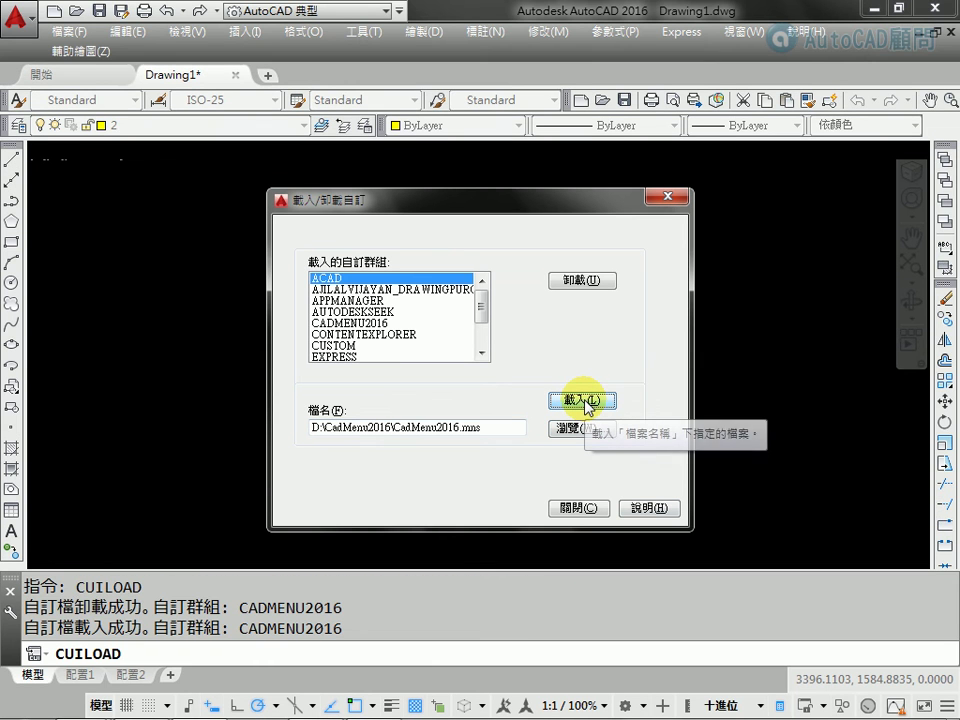
click(578, 508)
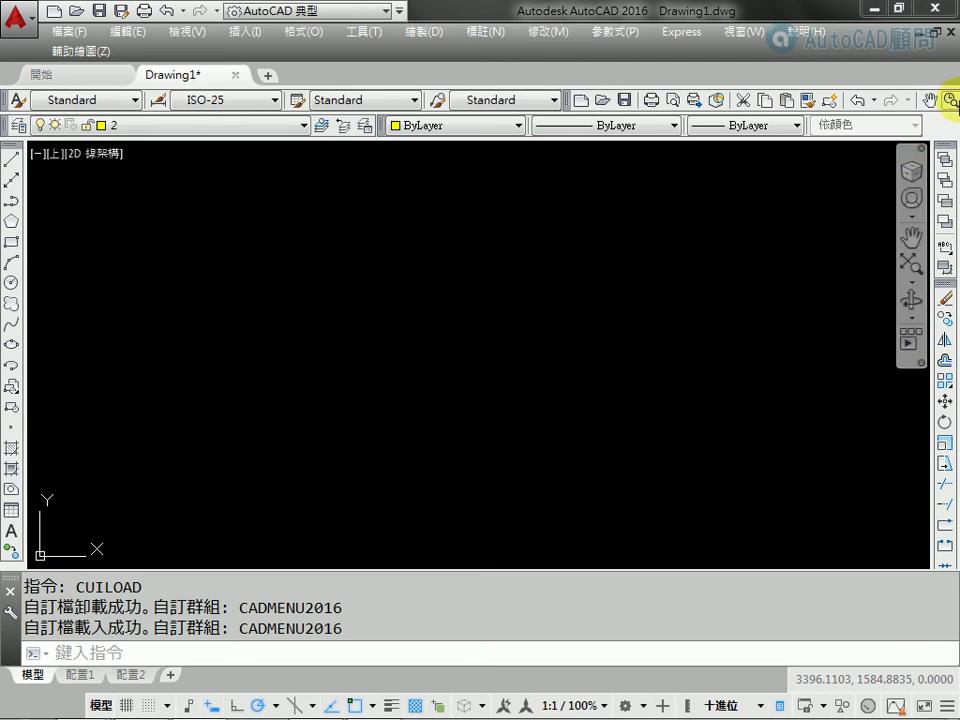
click(90, 51)
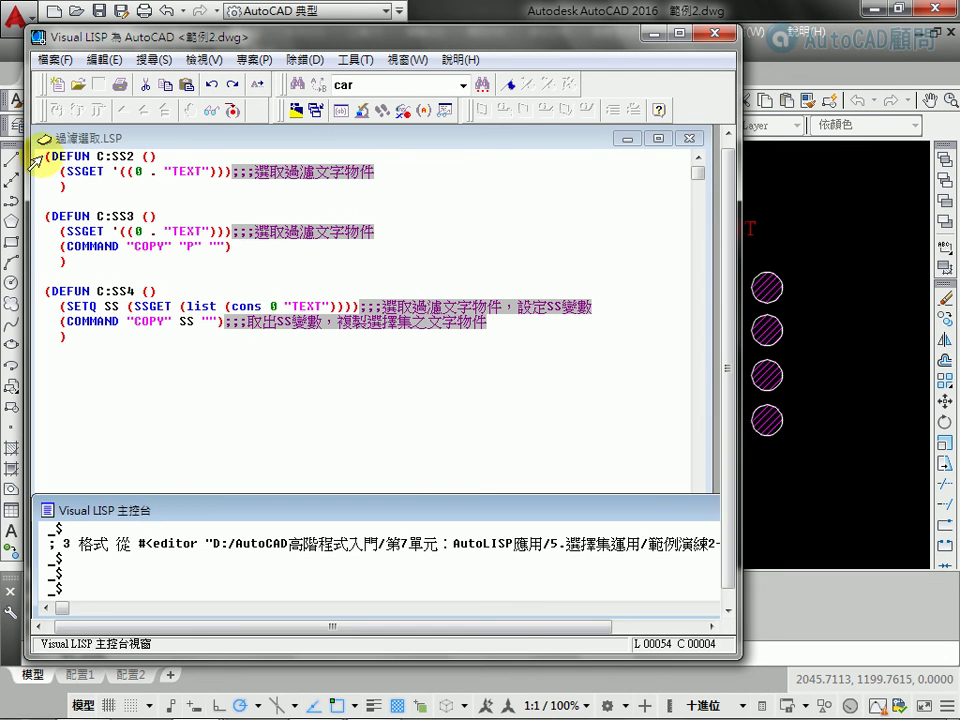
- Paste a copy of the C:SS2 function above C:SS3 and rename it C:SS22
drag(45, 157, 37, 203)
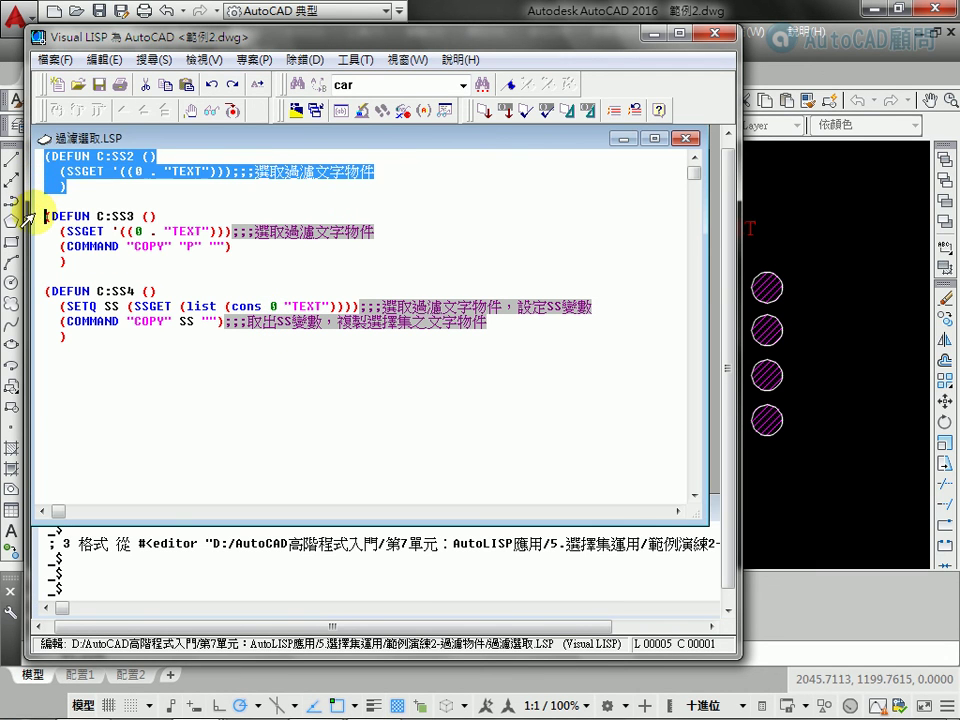
click(30, 213)
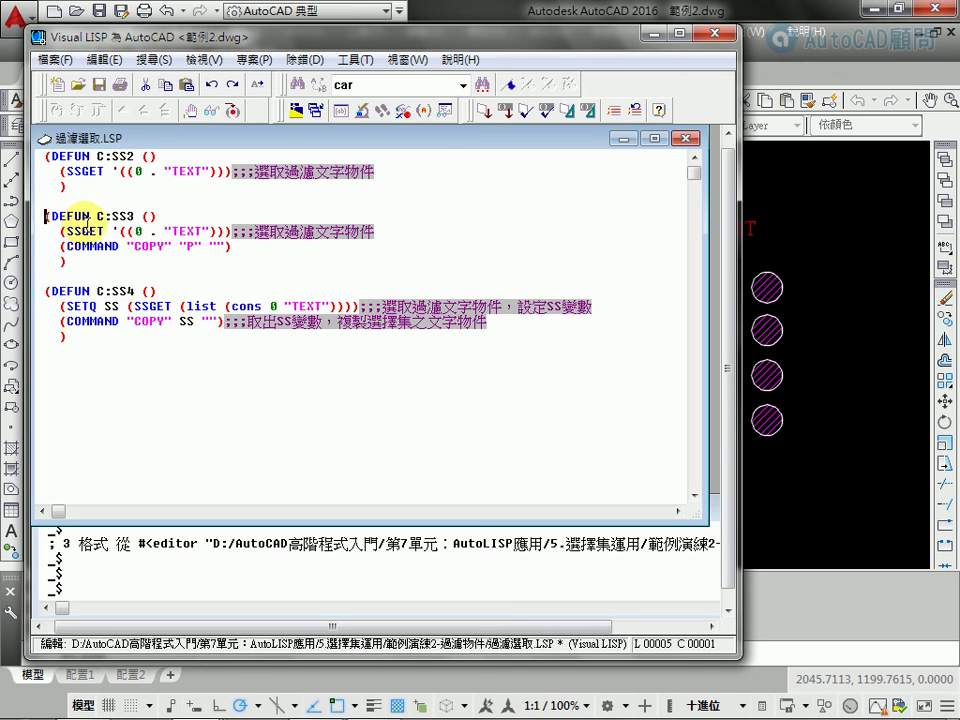
text((DEFUN C:SS2 ()   (SSGET '((0 . "TEXT")));;;選取過濾文字物件   ))
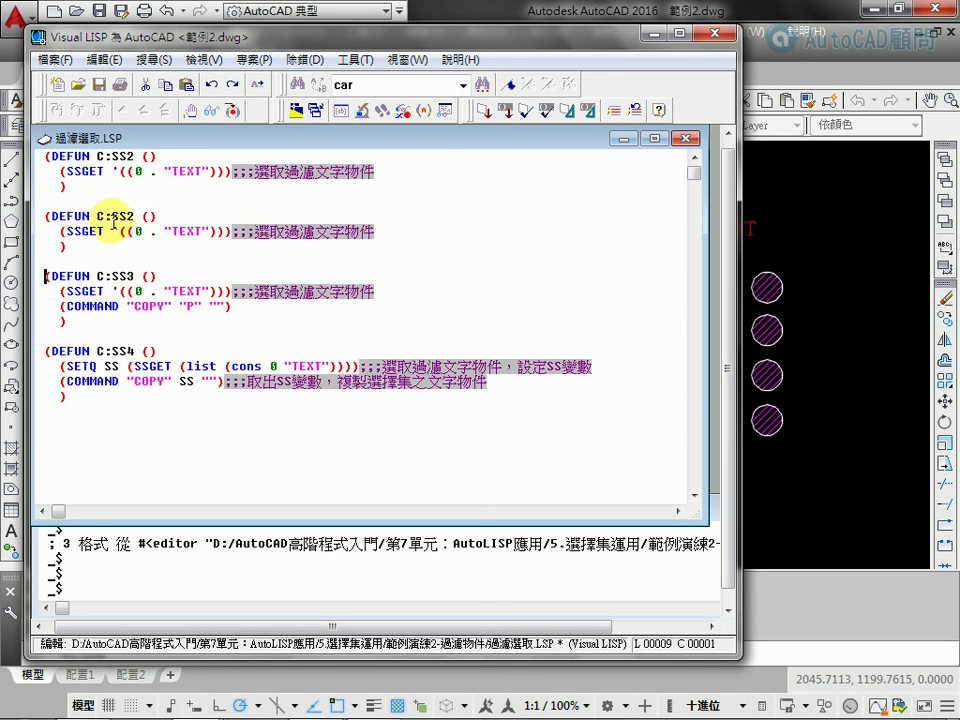
drag(127, 216, 133, 216)
text(22)
drag(172, 231, 195, 233)
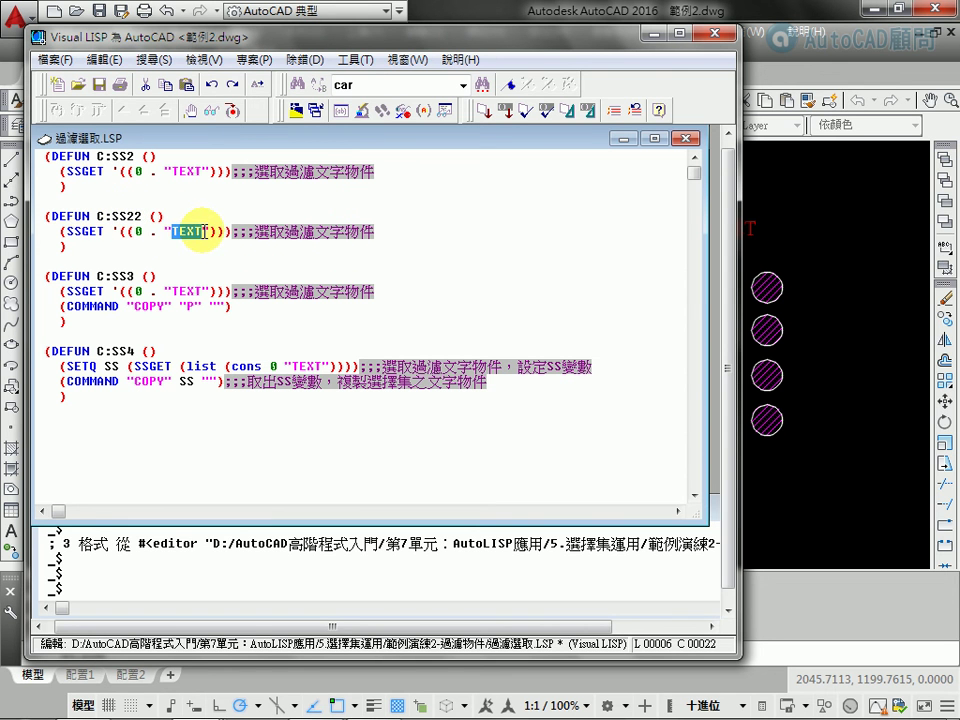